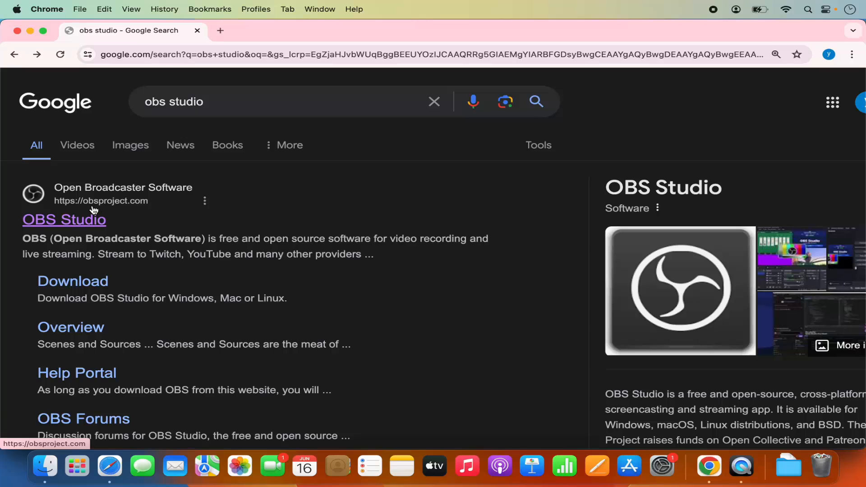
- Open the OBS Studio website from the search results and download the macOS (Apple Silicon) version
{"action": "left_click", "coordinate": [91, 221]}
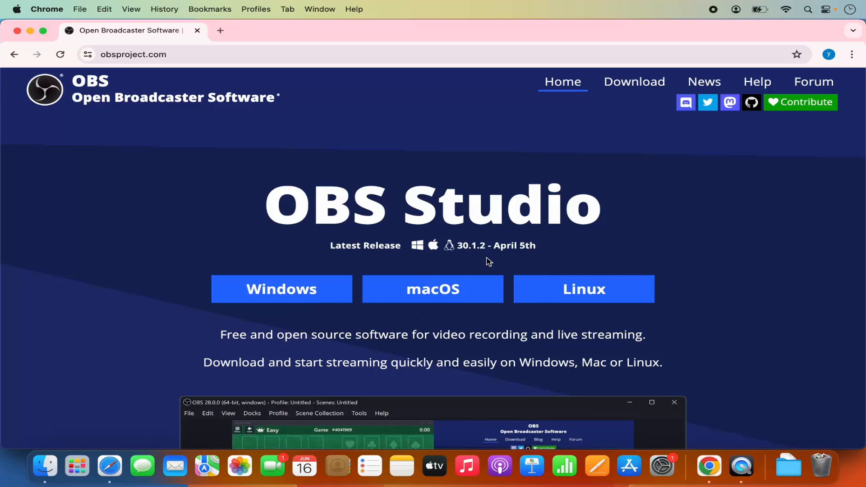
{"action": "left_click", "coordinate": [434, 292]}
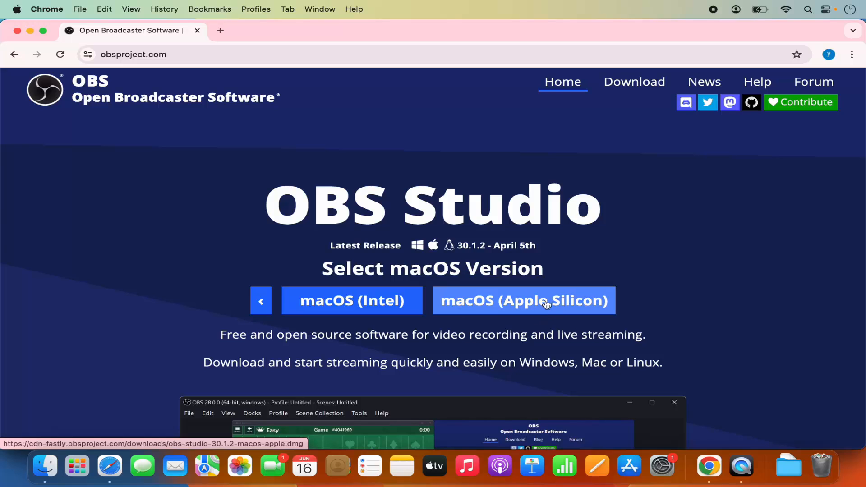
{"action": "left_click", "coordinate": [506, 306]}
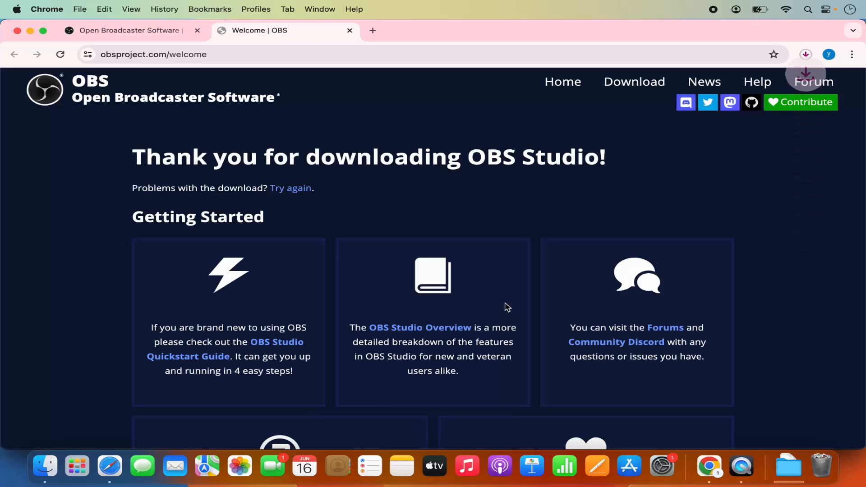
- Open the downloaded OBS Studio disk image, copy OBS into the Applications folder and close the installer window
{"action": "left_click", "coordinate": [806, 55]}
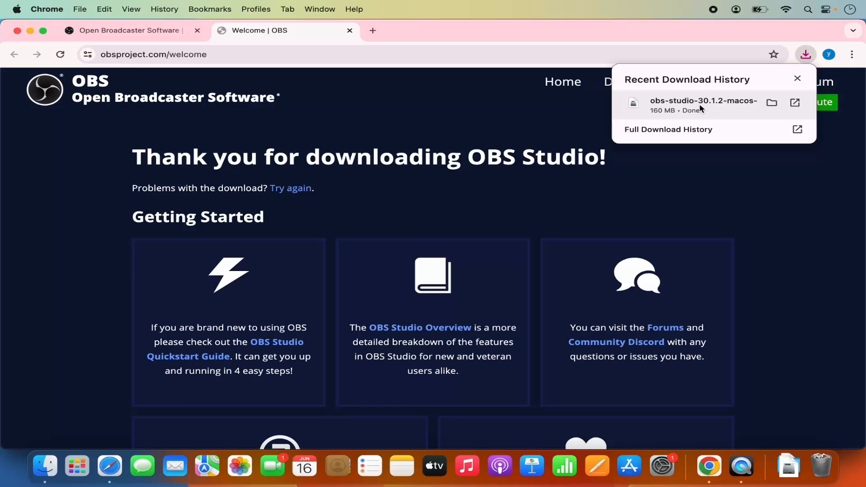
{"action": "left_click", "coordinate": [699, 106]}
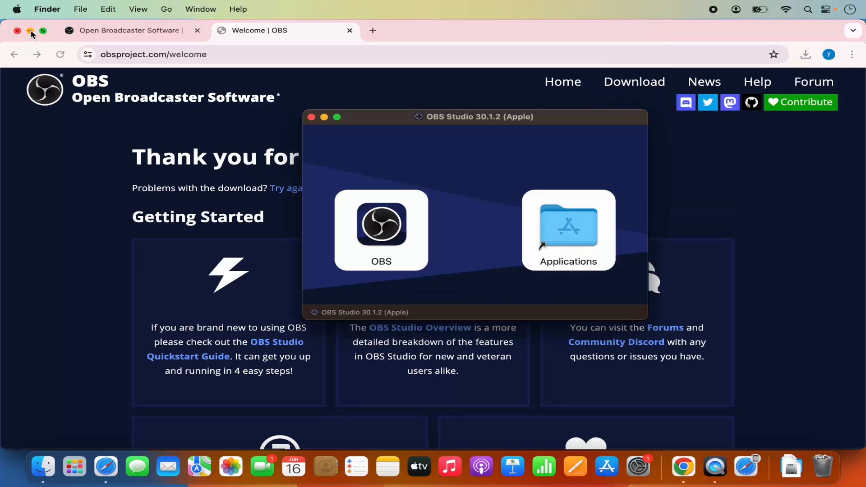
{"action": "left_click", "coordinate": [30, 30]}
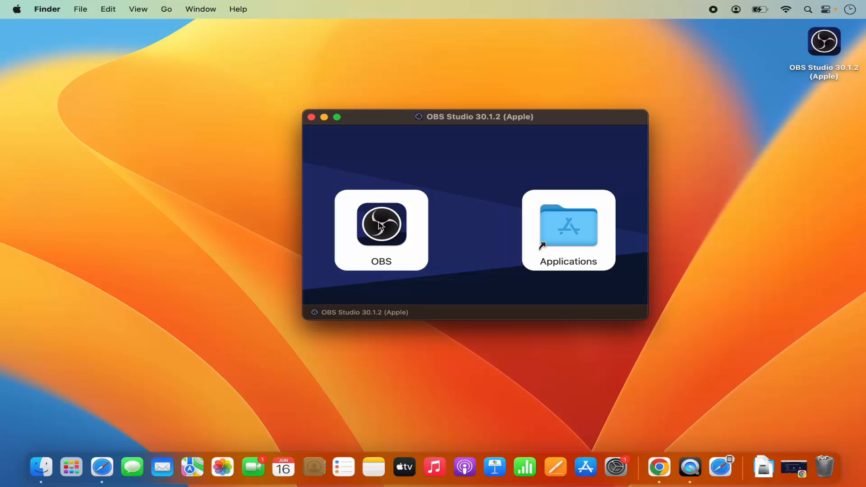
{"action": "left_click", "coordinate": [380, 225]}
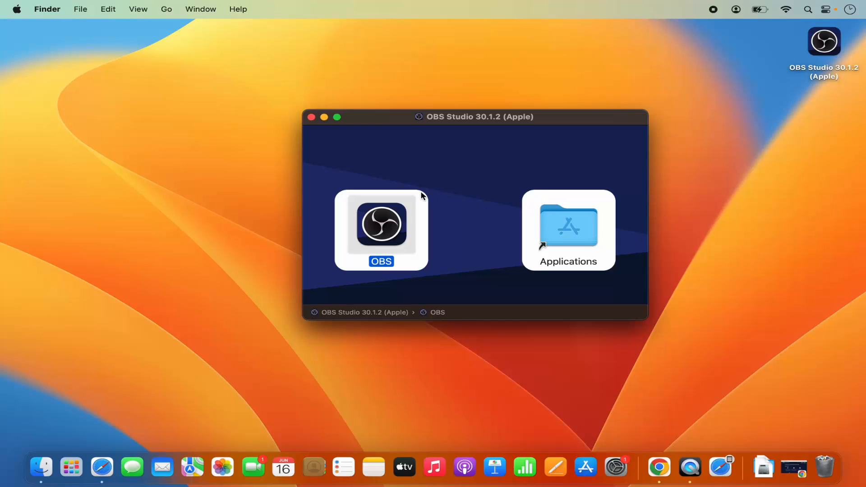
{"action": "left_click_drag", "start_coordinate": [387, 220], "coordinate": [575, 226]}
{"action": "left_click", "coordinate": [311, 117]}
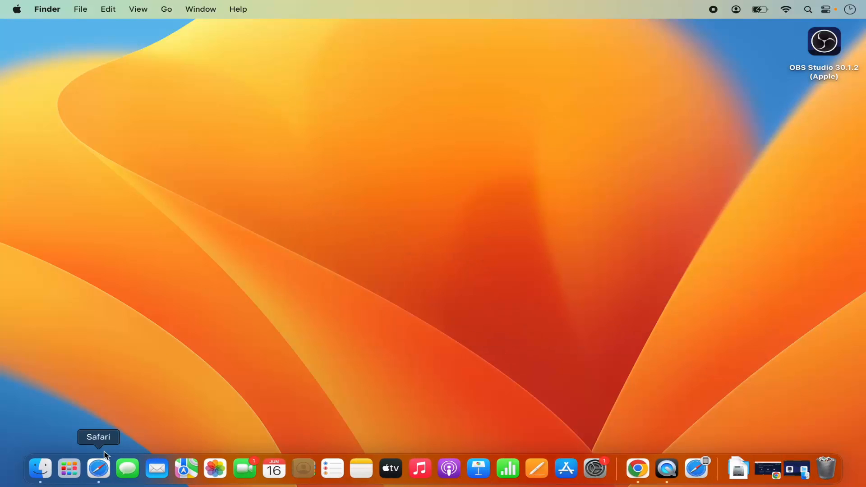
- Find OBS among the installed applications and launch it
{"action": "left_click", "coordinate": [69, 471]}
{"action": "scroll", "coordinate": [413, 436], "scroll_direction": "right", "scroll_amount": 3}
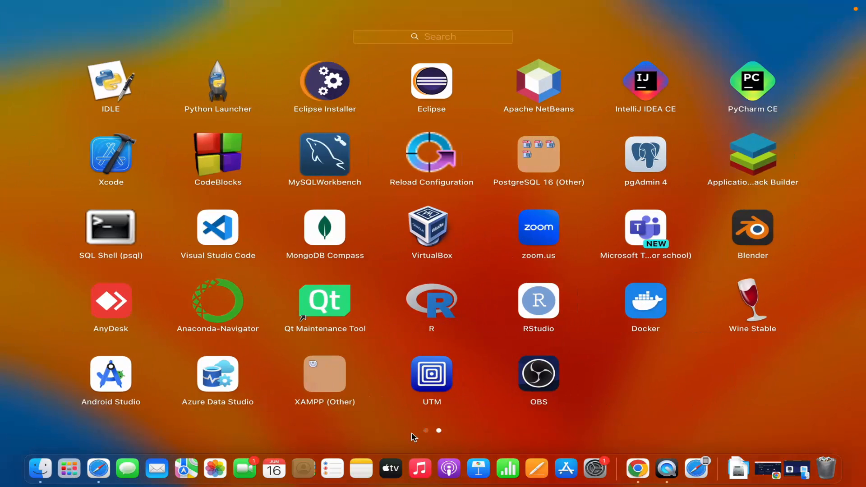
{"action": "left_click", "coordinate": [540, 380]}
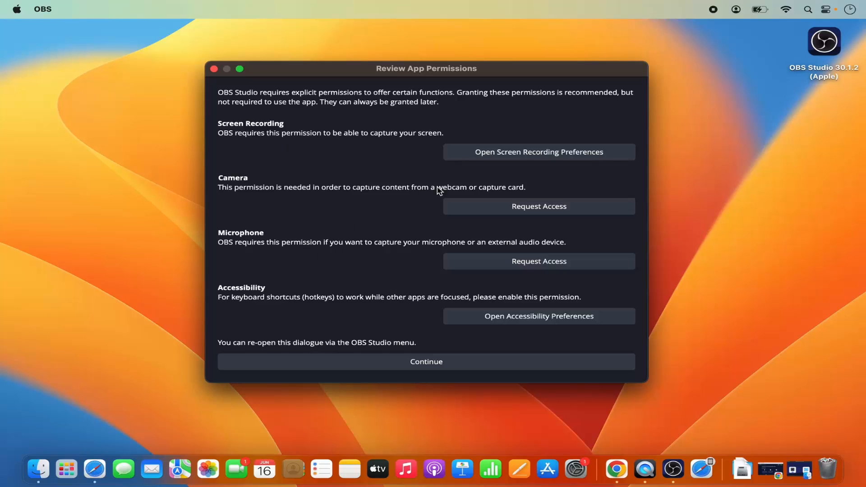
- Request camera and microphone access for OBS and allow both
{"action": "left_click", "coordinate": [470, 208]}
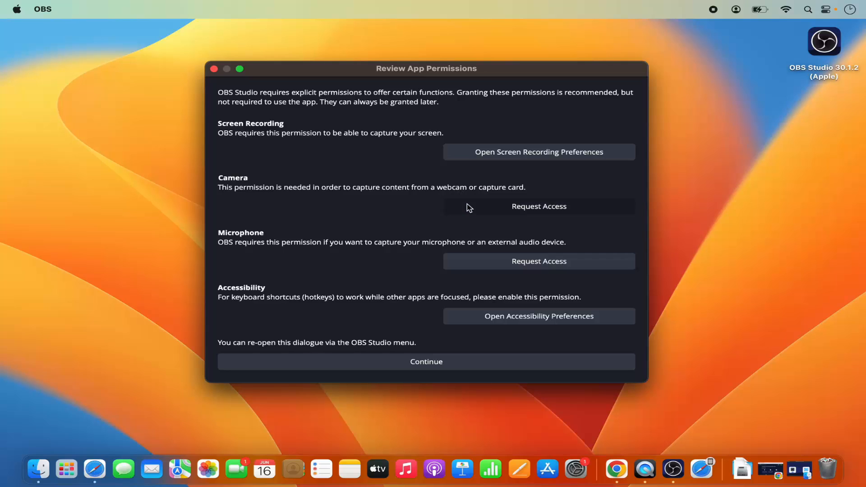
{"action": "left_click", "coordinate": [467, 200]}
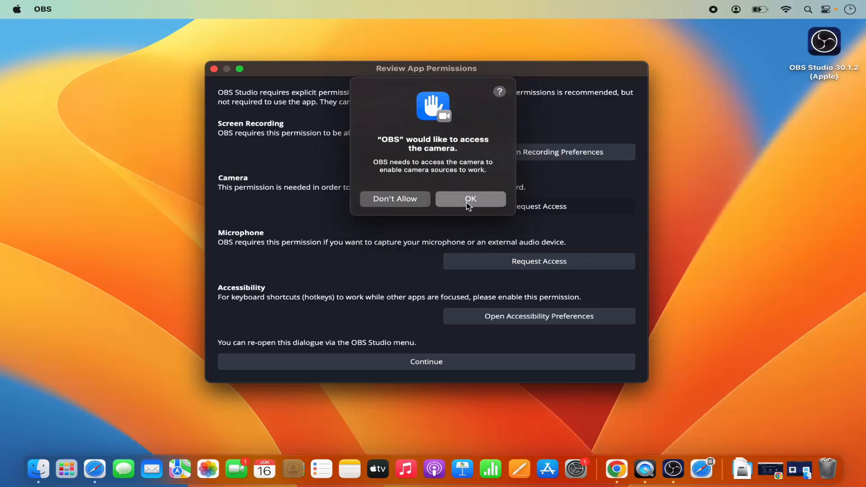
{"action": "left_click", "coordinate": [497, 264]}
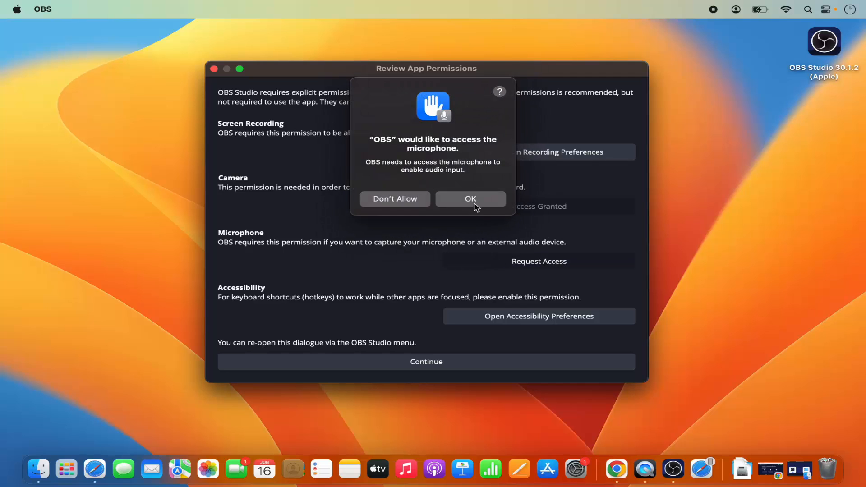
{"action": "left_click", "coordinate": [474, 203]}
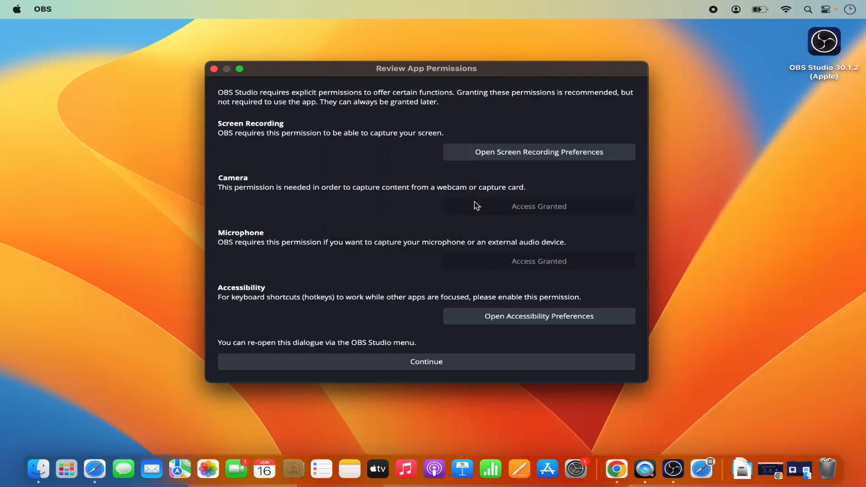
- Allow OBS to control the computer in the Accessibility preferences, authorising with the account password, and close the settings
{"action": "left_click", "coordinate": [503, 324]}
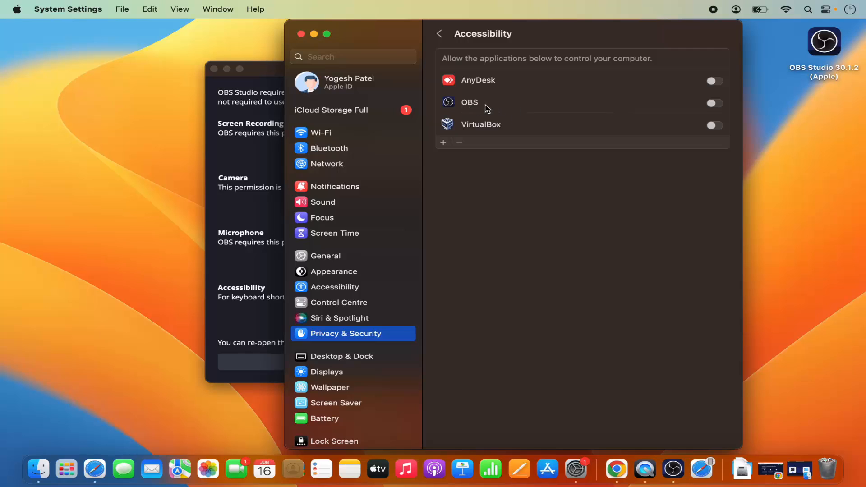
{"action": "left_click", "coordinate": [719, 105]}
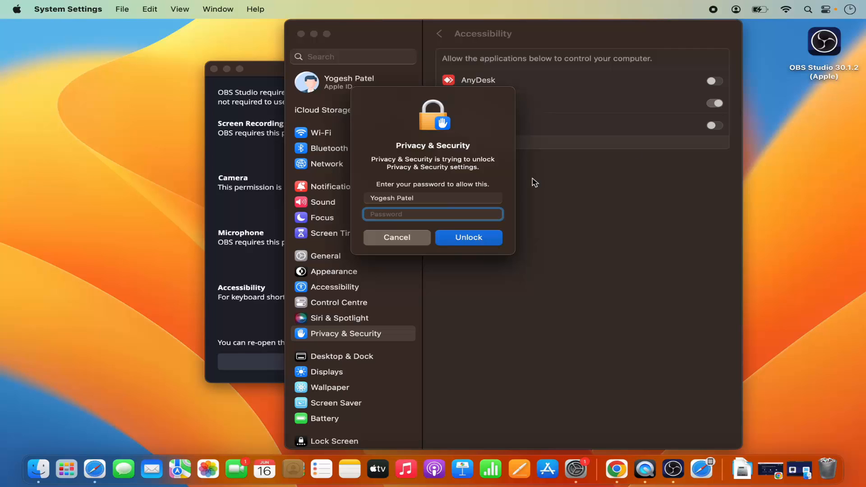
{"action": "type", "text": "••••"}
{"action": "left_click", "coordinate": [486, 238]}
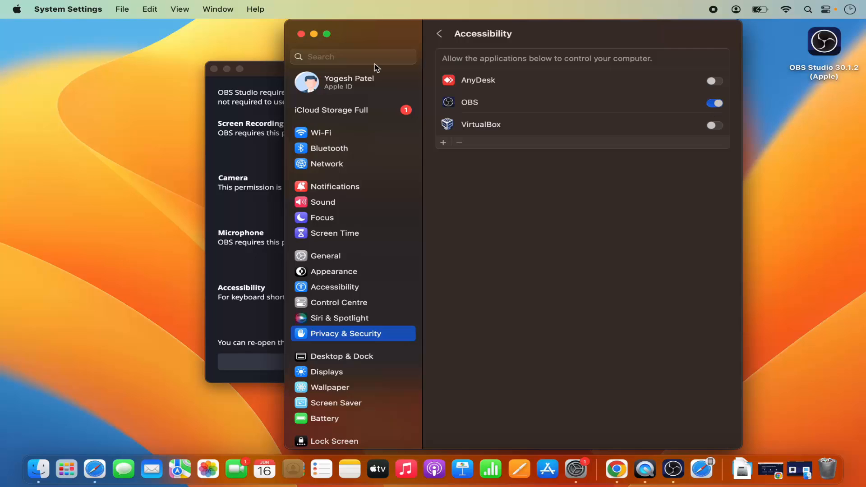
{"action": "left_click", "coordinate": [301, 35]}
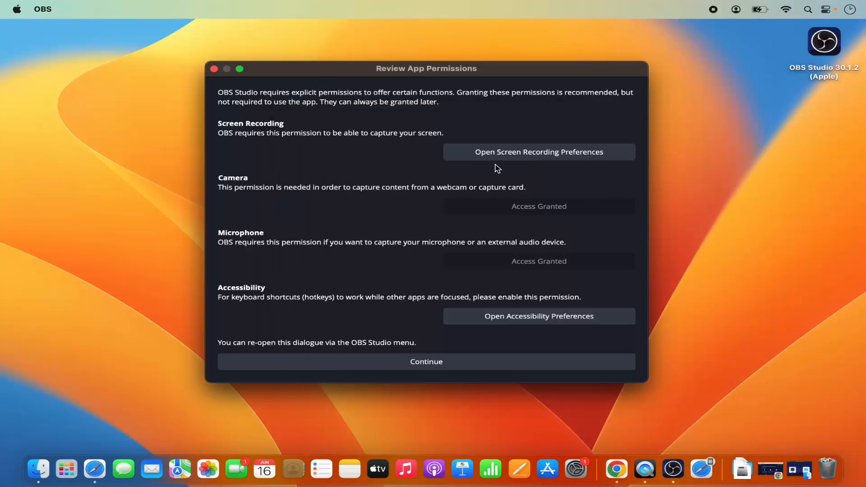
- Add OBS from Applications to the apps allowed to record the screen, authorising with the account password, and choose to quit and reopen it
{"action": "left_click", "coordinate": [521, 158]}
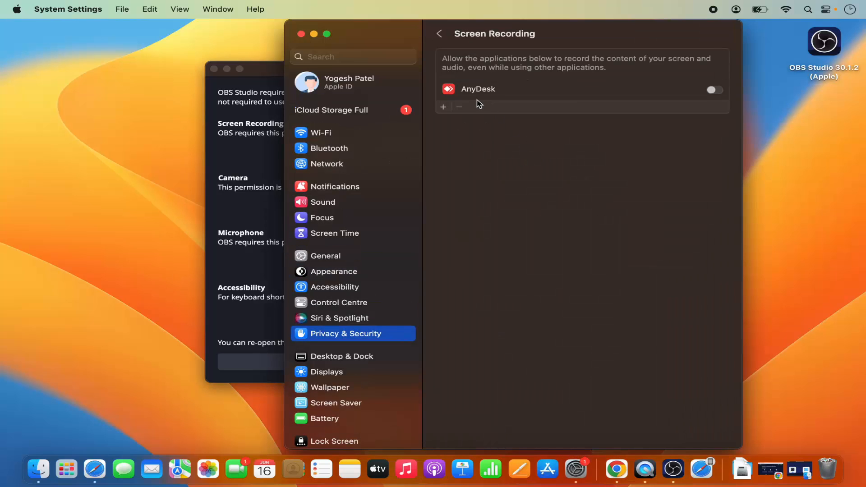
{"action": "left_click", "coordinate": [443, 107]}
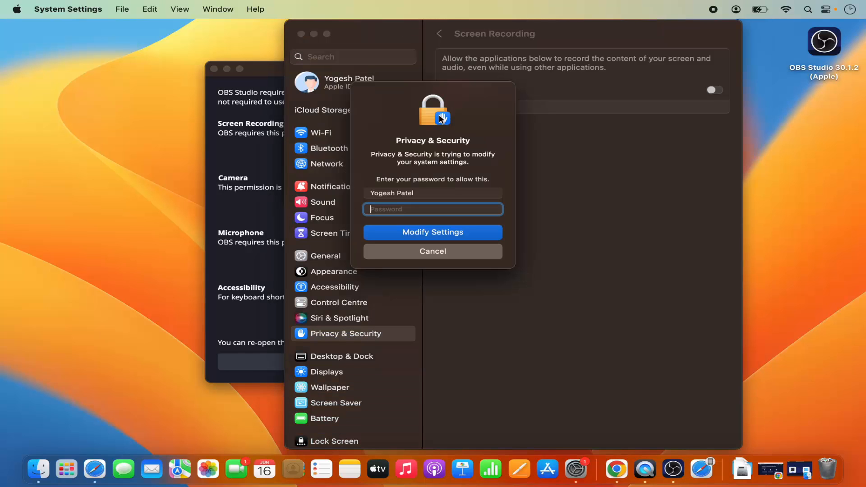
{"action": "type", "text": "••••••"}
{"action": "key", "text": "Return"}
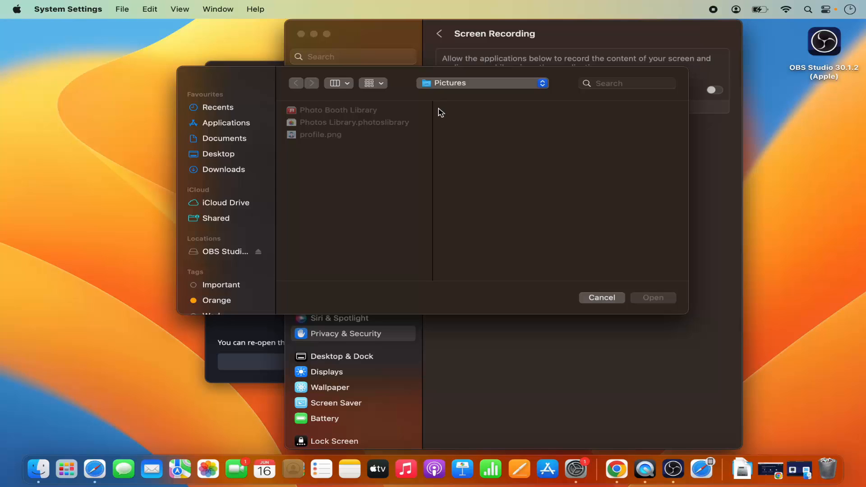
{"action": "left_click", "coordinate": [222, 128]}
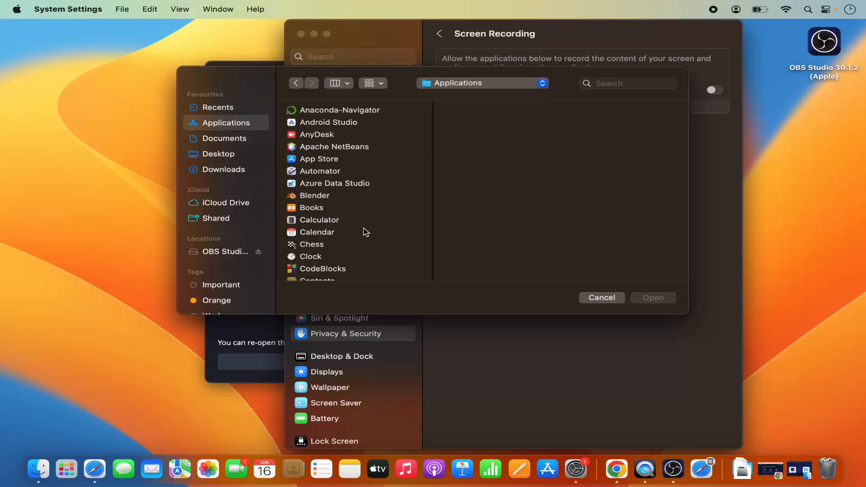
{"action": "scroll", "coordinate": [366, 232], "scroll_direction": "down", "scroll_amount": 10}
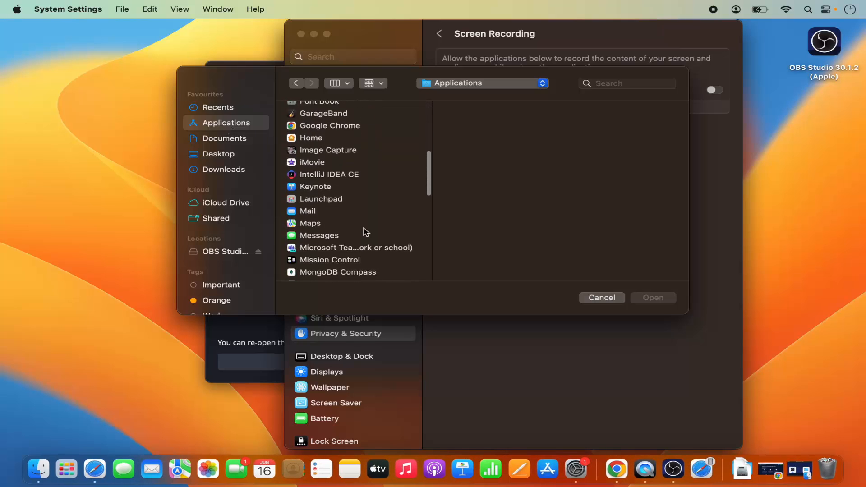
{"action": "scroll", "coordinate": [365, 232], "scroll_direction": "down", "scroll_amount": 6}
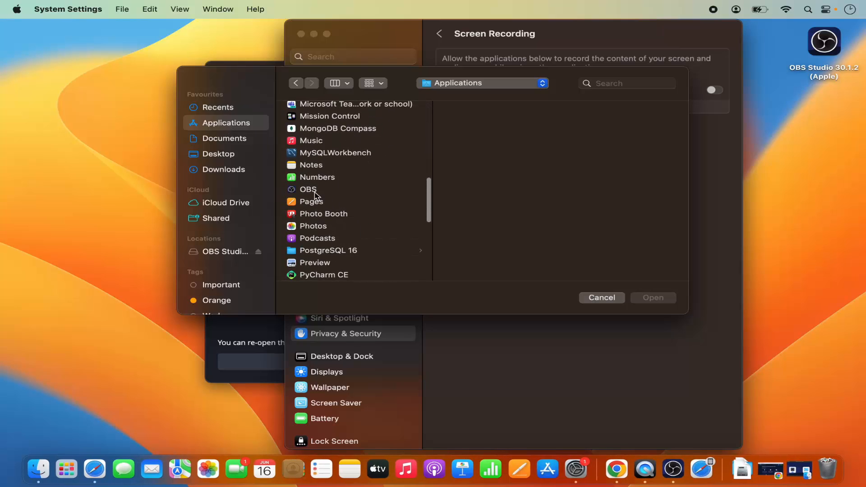
{"action": "left_click", "coordinate": [314, 192]}
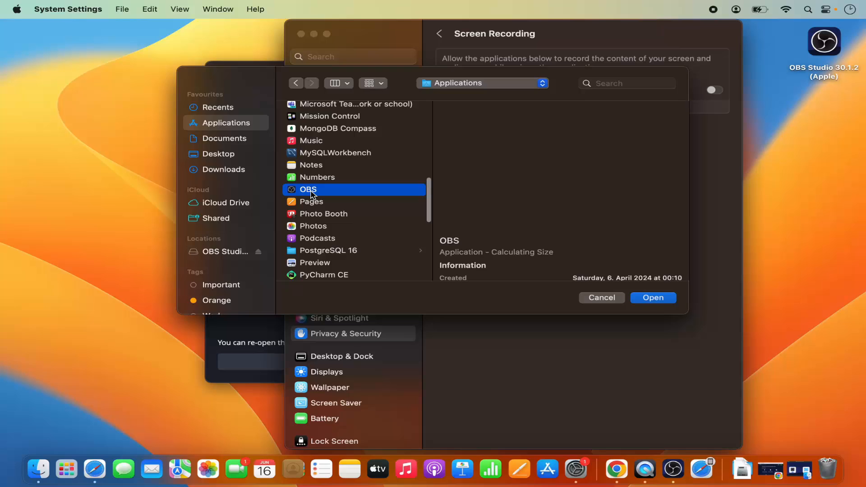
{"action": "left_click", "coordinate": [636, 299]}
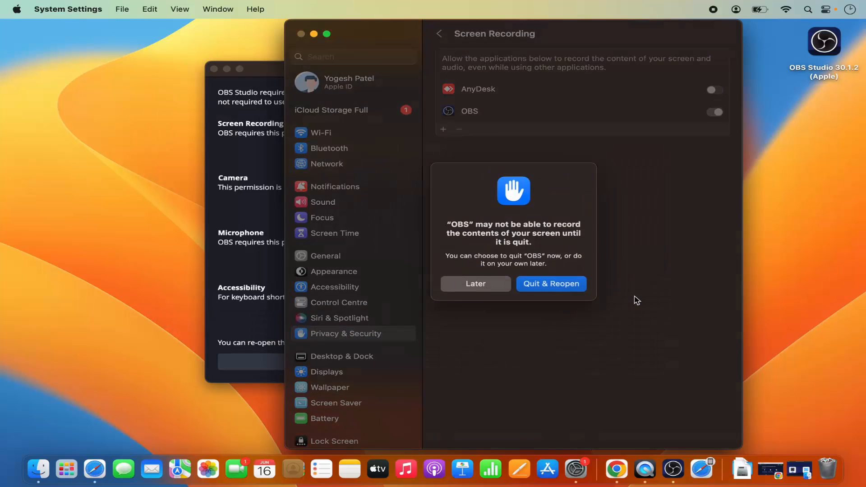
{"action": "left_click", "coordinate": [562, 293]}
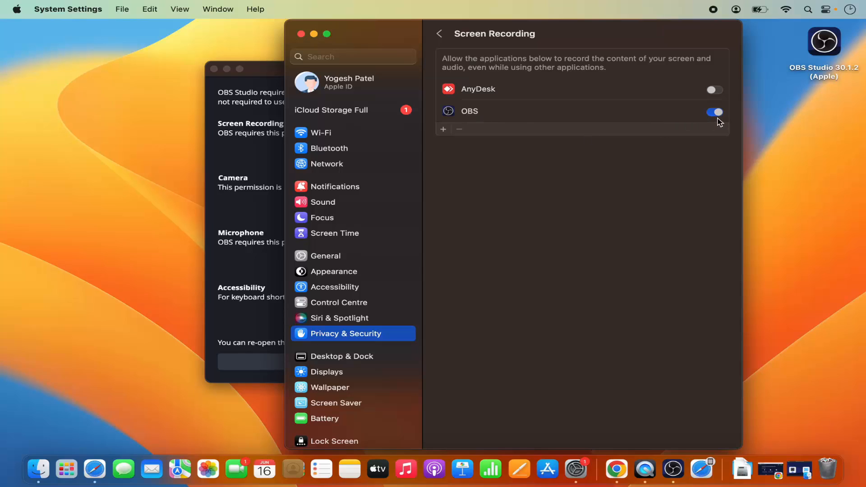
{"action": "left_click", "coordinate": [314, 34]}
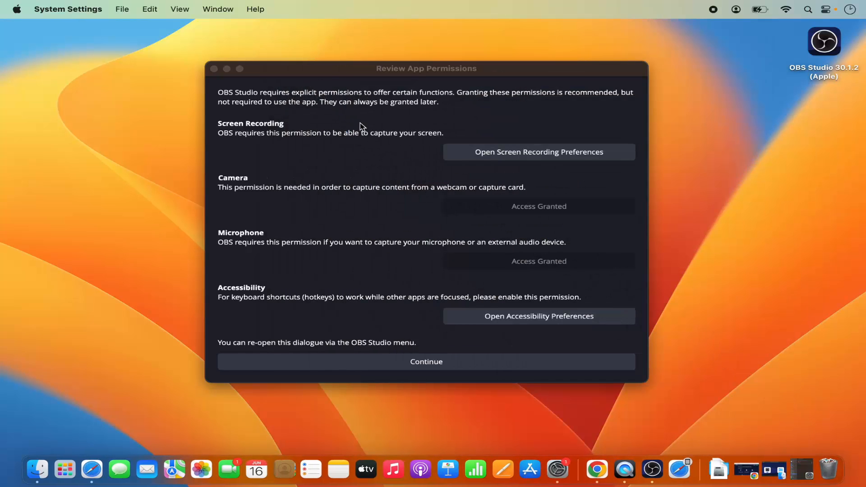
- Continue past the permissions review and allow the blocked OBS system software in the Privacy & Security settings
{"action": "left_click", "coordinate": [435, 367]}
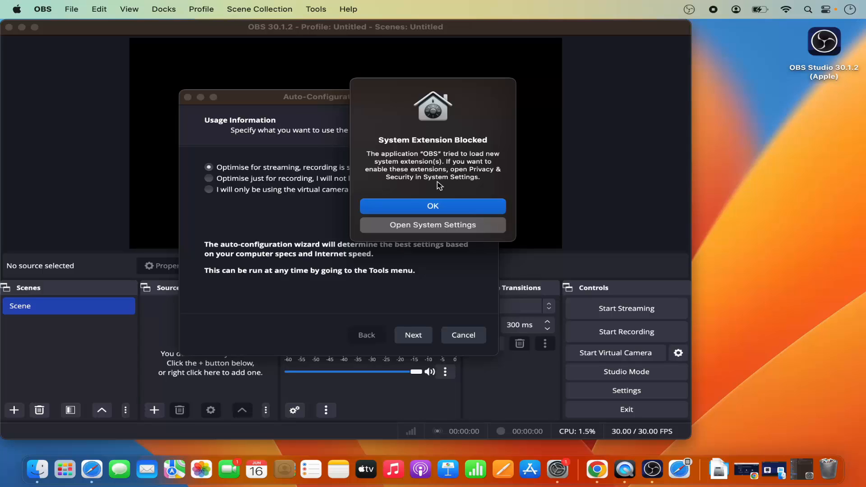
{"action": "left_click", "coordinate": [429, 230]}
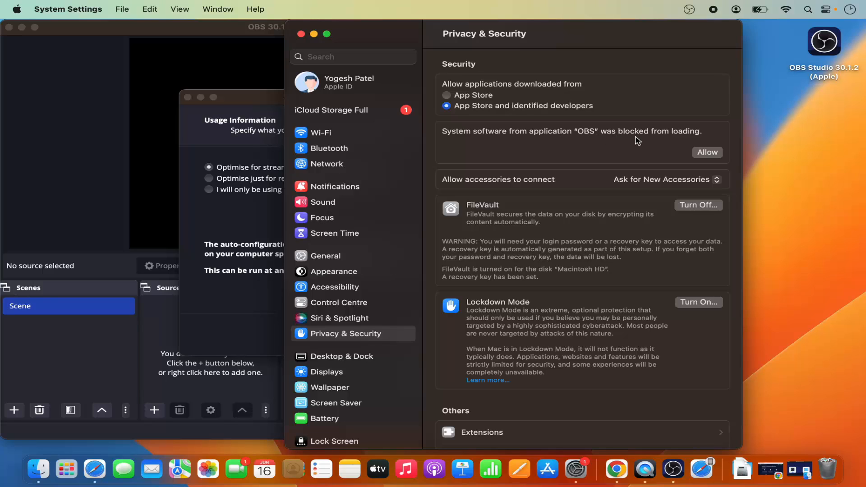
{"action": "left_click", "coordinate": [701, 153]}
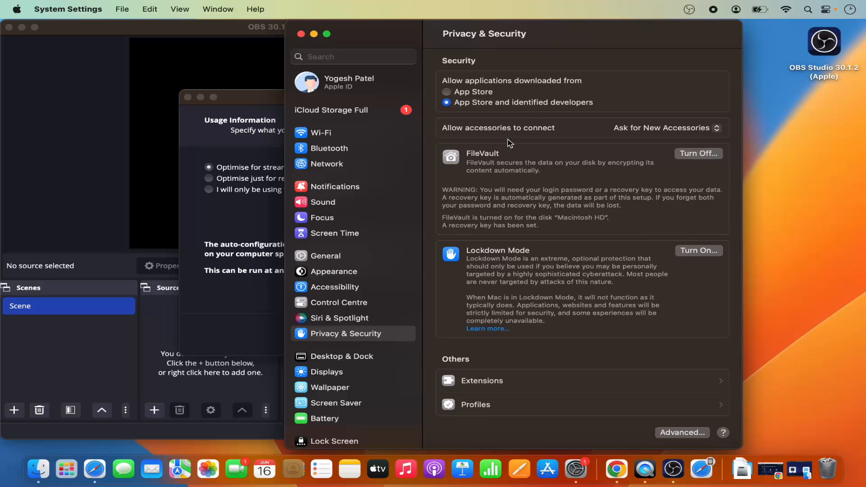
{"action": "left_click", "coordinate": [313, 34]}
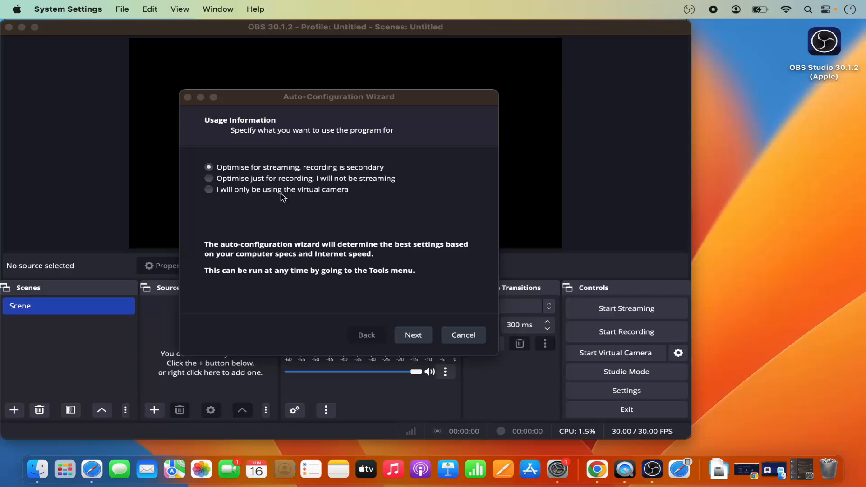
- Optimise the auto-configuration just for recording, keep the current 1920x1080 canvas and the 60-preferred FPS option, and apply the resulting settings
{"action": "left_click", "coordinate": [210, 180]}
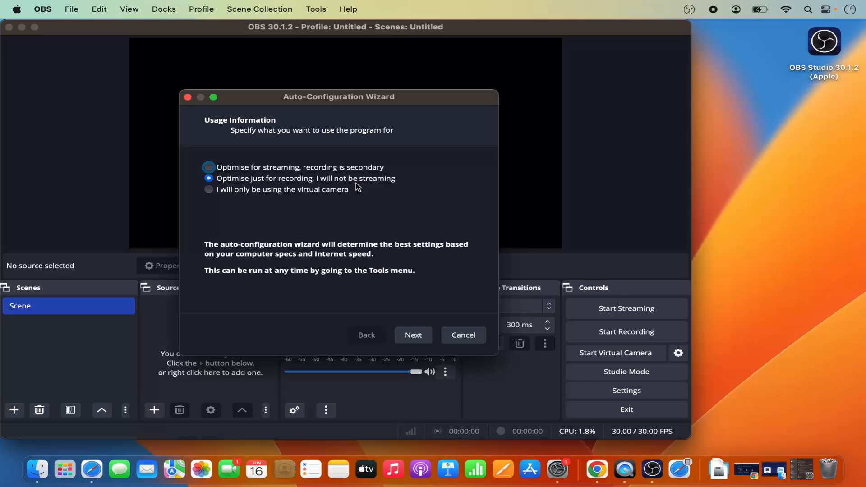
{"action": "left_click", "coordinate": [407, 337]}
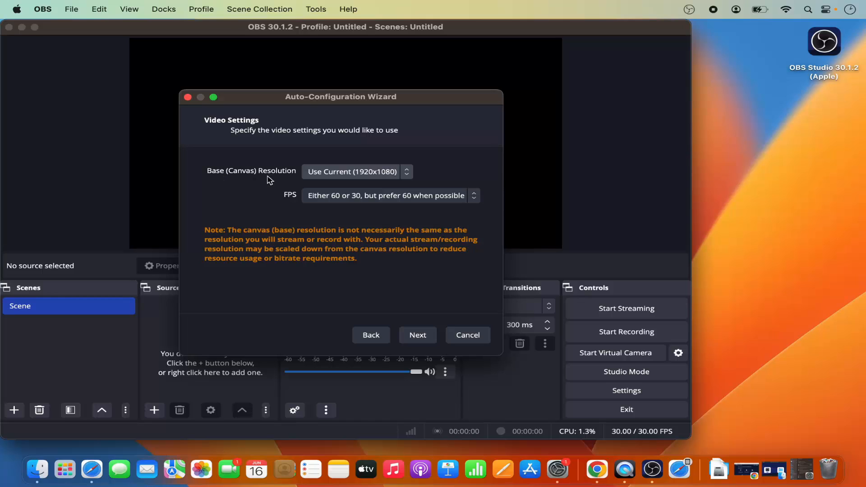
{"action": "left_click", "coordinate": [320, 177]}
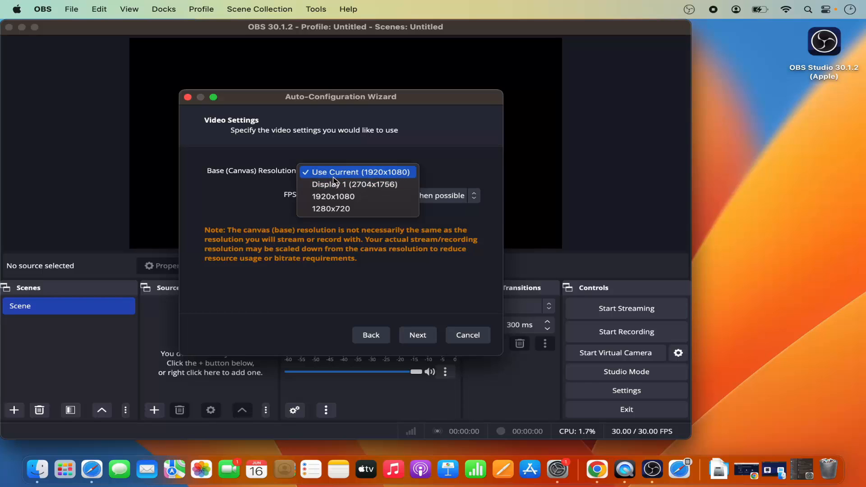
{"action": "left_click", "coordinate": [358, 175]}
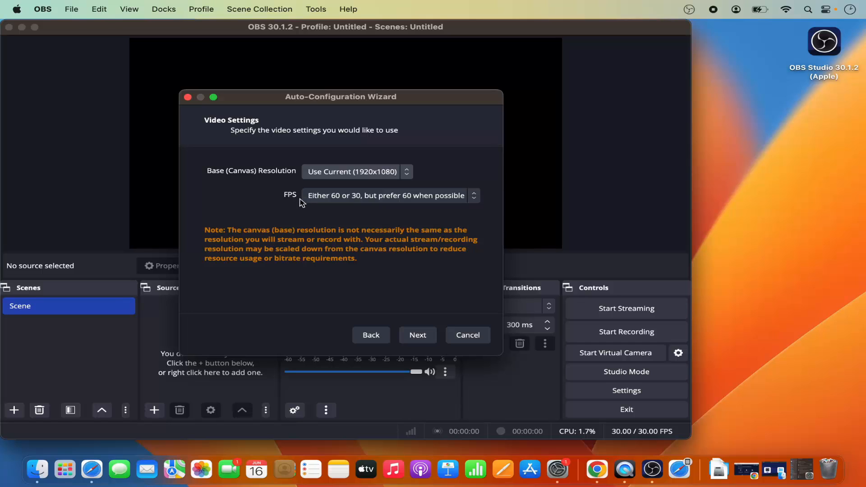
{"action": "left_click", "coordinate": [331, 200]}
{"action": "left_click", "coordinate": [332, 198]}
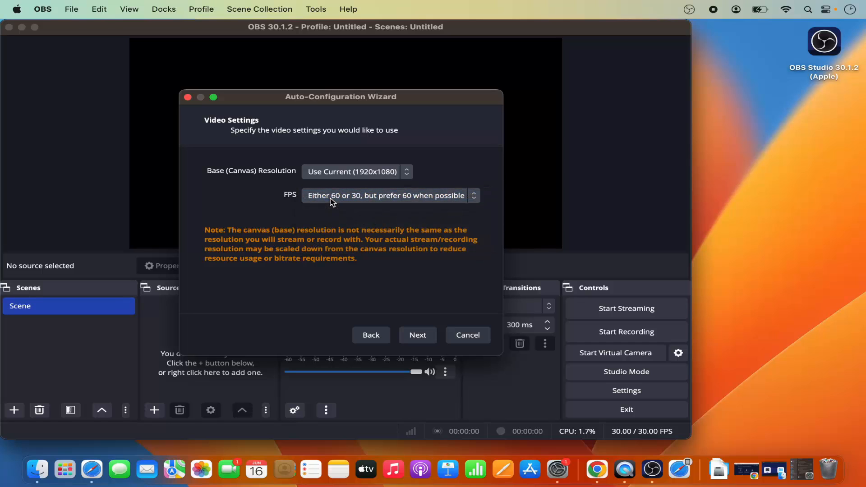
{"action": "left_click", "coordinate": [418, 337]}
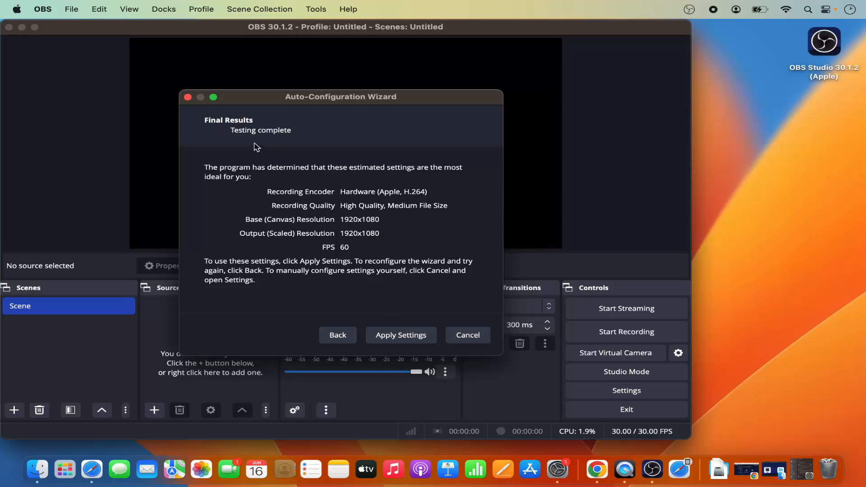
{"action": "left_click", "coordinate": [388, 336]}
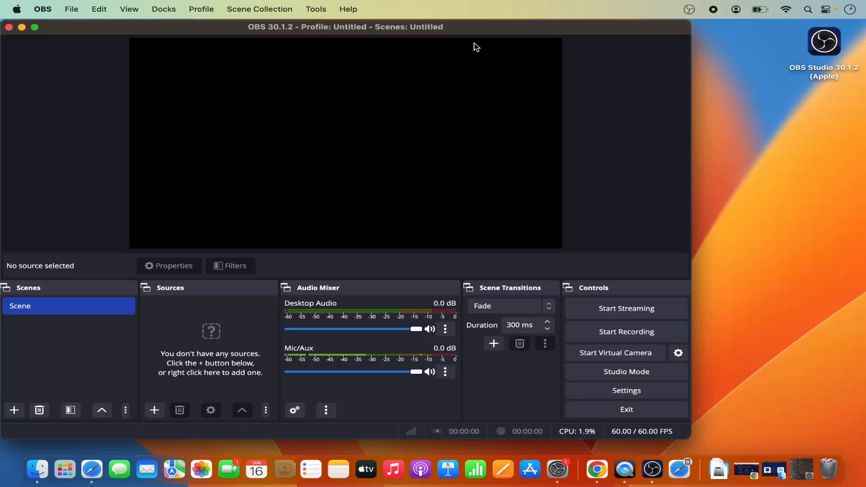
- Enlarge the OBS window to fill the screen and create a visible macOS Screen Capture source under its default name
{"action": "double_click", "coordinate": [474, 29]}
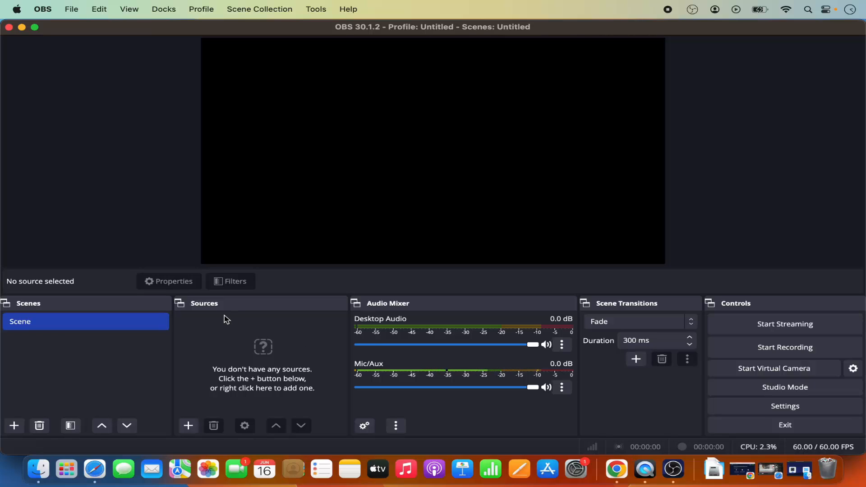
{"action": "left_click", "coordinate": [189, 427]}
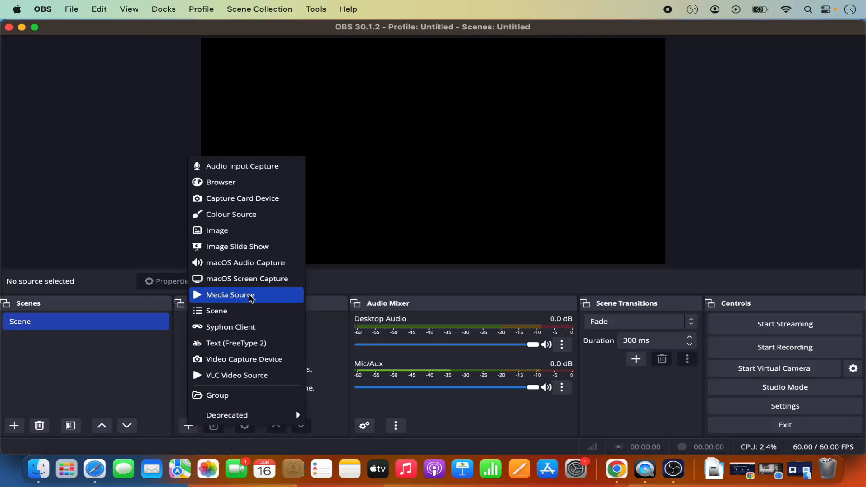
{"action": "left_click", "coordinate": [222, 285]}
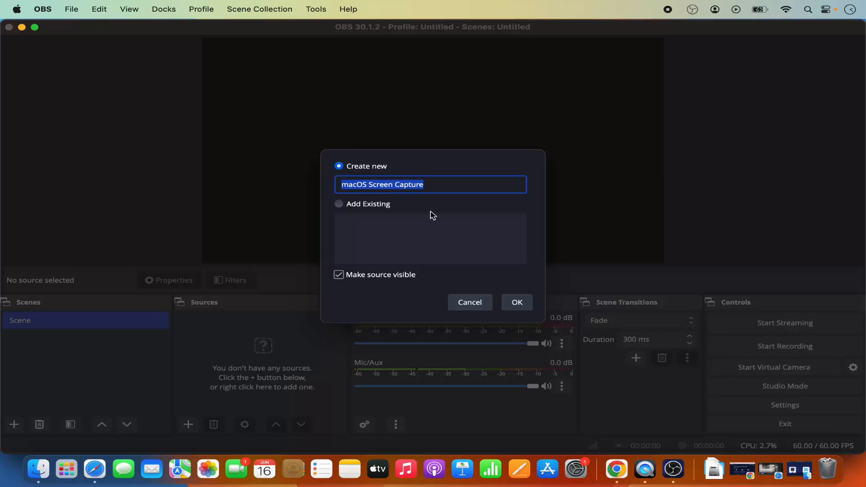
{"action": "left_click", "coordinate": [517, 302]}
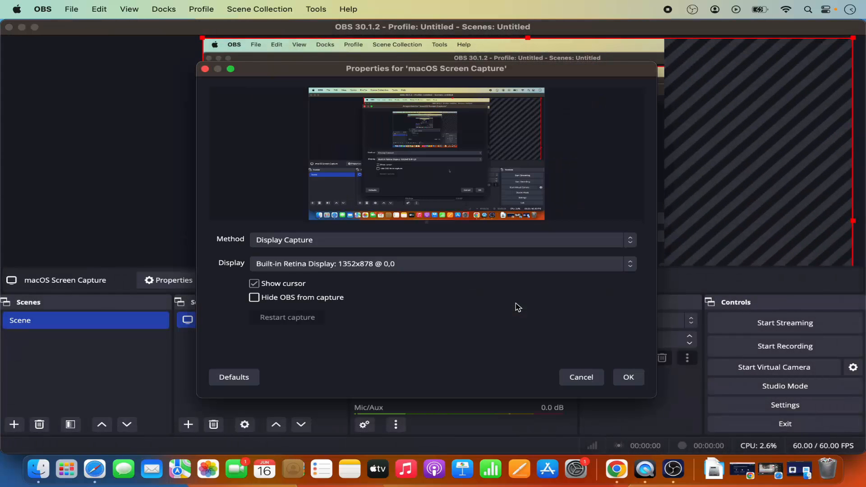
- Keep the capture method as Display Capture on the Built-in Retina Display and accept the source properties
{"action": "left_click", "coordinate": [267, 244]}
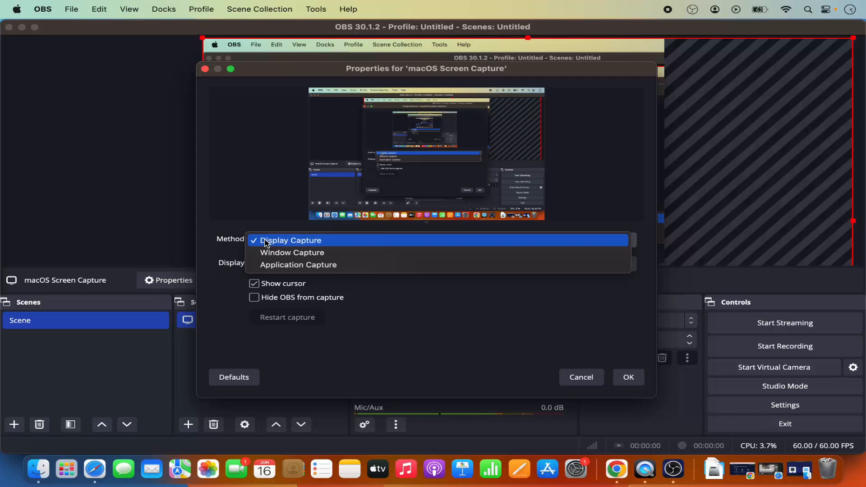
{"action": "left_click", "coordinate": [264, 242]}
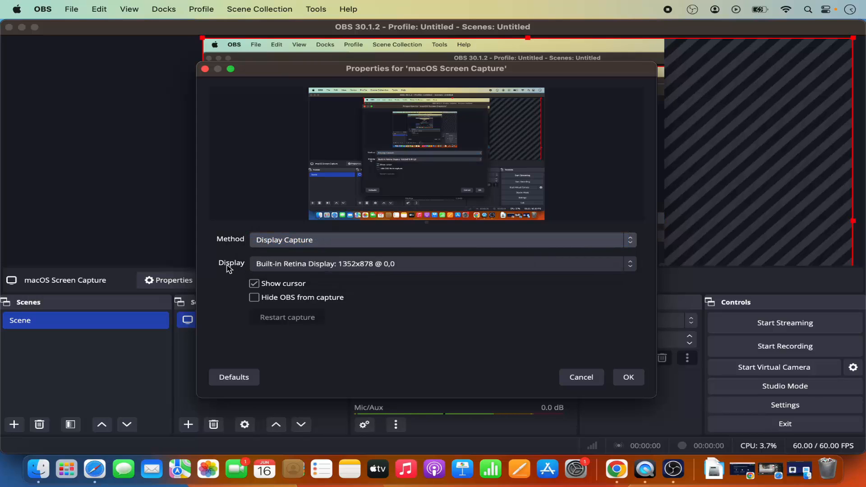
{"action": "left_click", "coordinate": [348, 269]}
{"action": "left_click", "coordinate": [352, 267]}
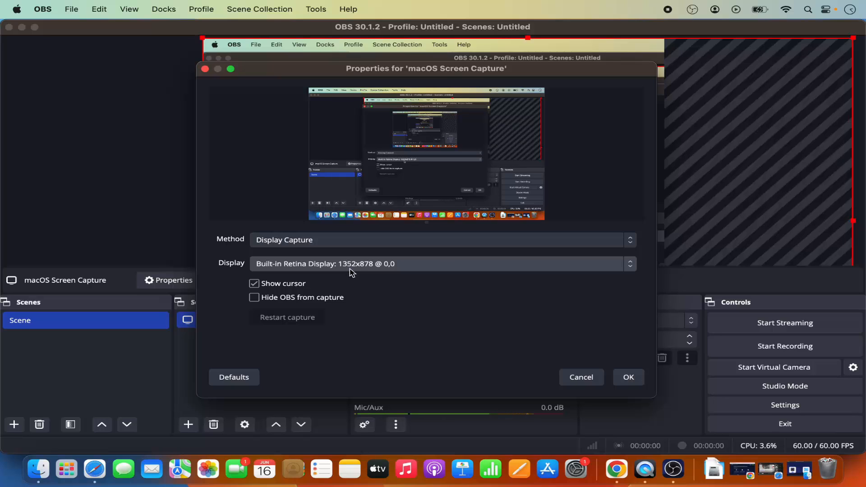
{"action": "left_click", "coordinate": [622, 378]}
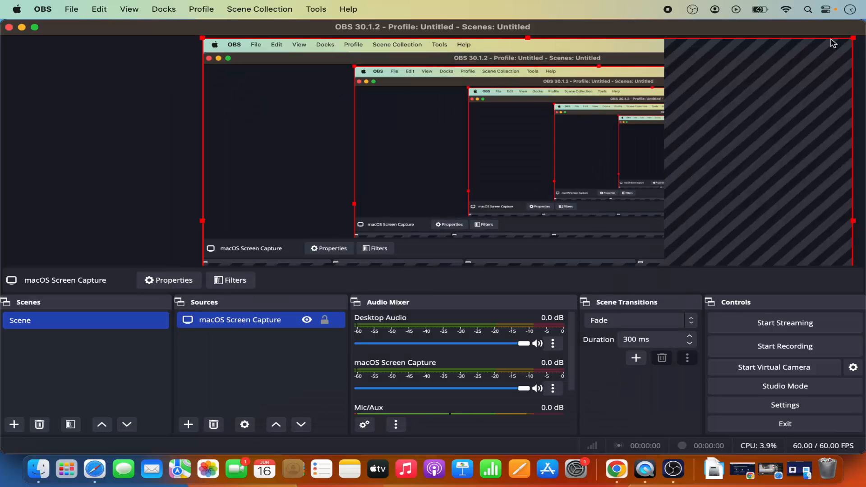
- Shrink the screen capture in the preview to the canvas width and align it with the canvas's upper edge
{"action": "left_click_drag", "start_coordinate": [853, 38], "coordinate": [649, 134]}
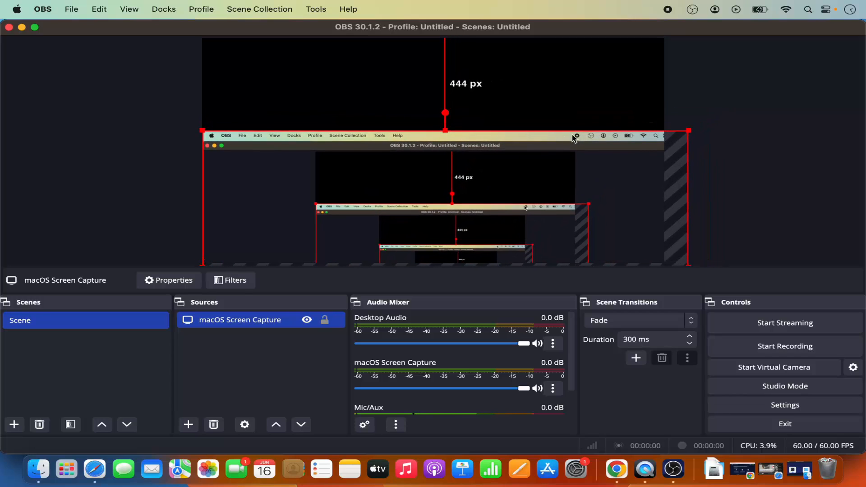
{"action": "left_click_drag", "start_coordinate": [551, 141], "coordinate": [540, 43]}
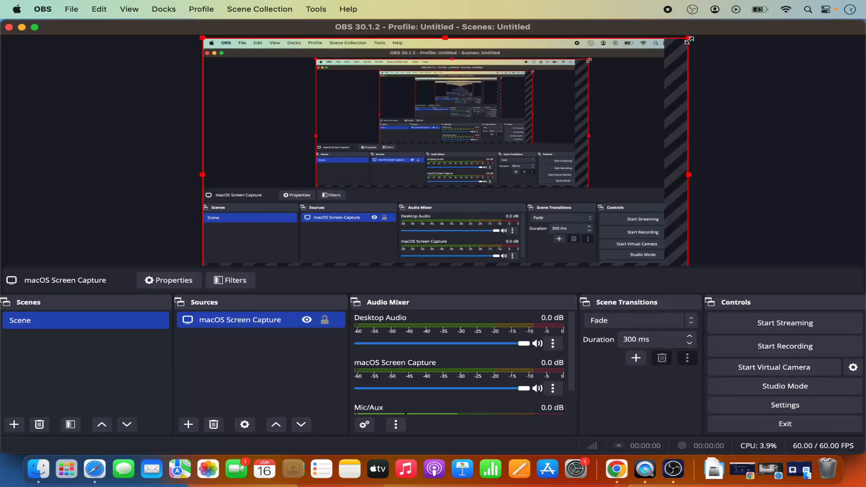
{"action": "left_click_drag", "start_coordinate": [688, 38], "coordinate": [664, 37]}
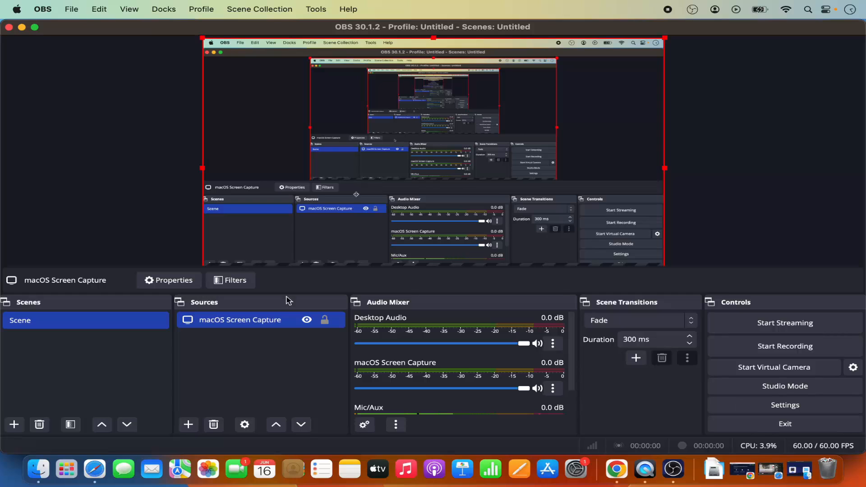
- Check the display size in the capture's properties and set both the base and output video resolutions to 1352x878
{"action": "left_click", "coordinate": [251, 431]}
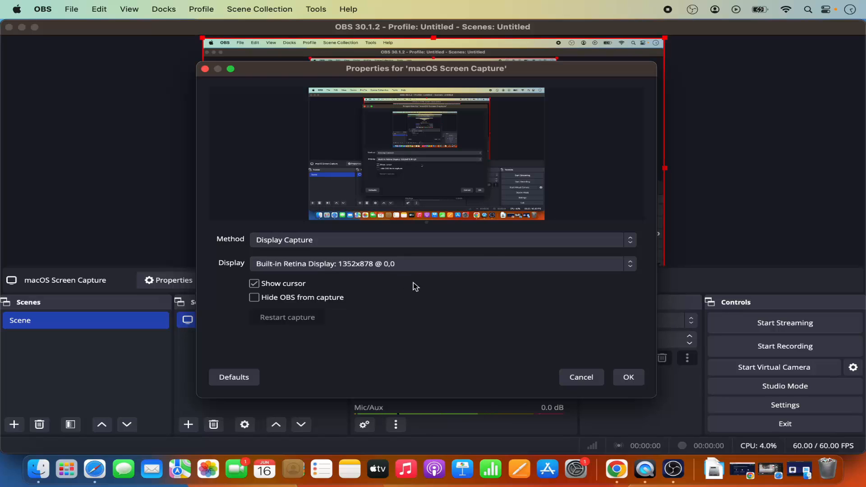
{"action": "left_click", "coordinate": [627, 378]}
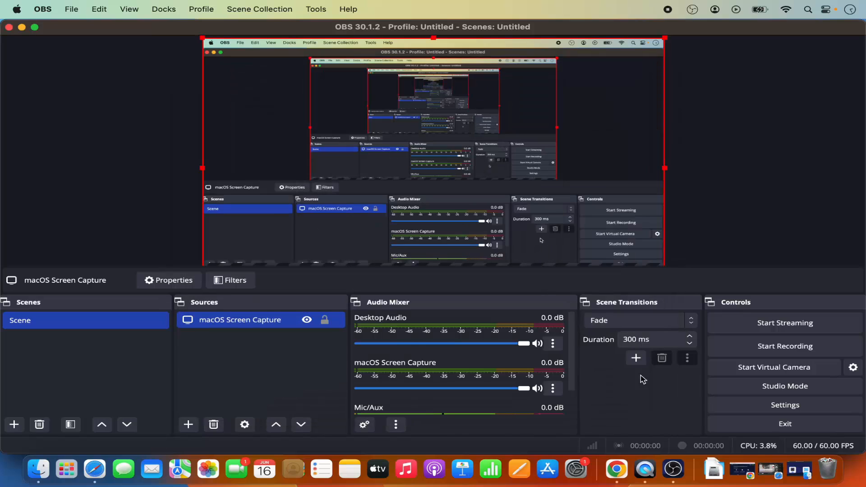
{"action": "left_click", "coordinate": [756, 409]}
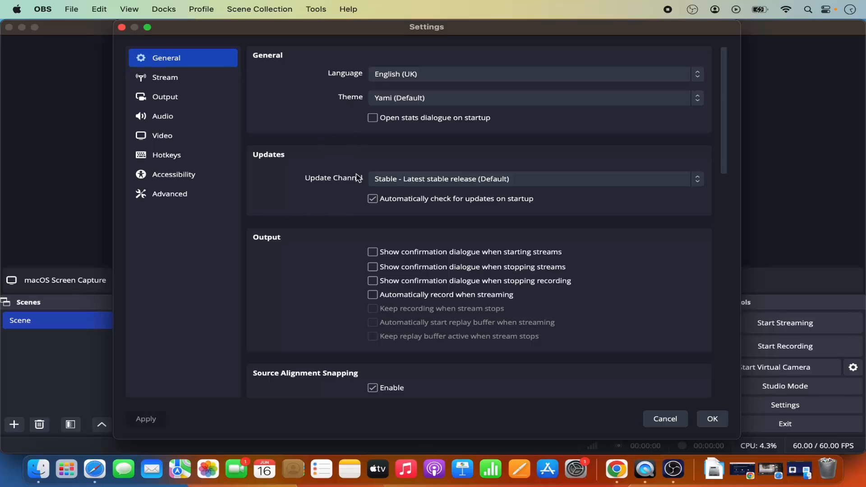
{"action": "left_click", "coordinate": [193, 137]}
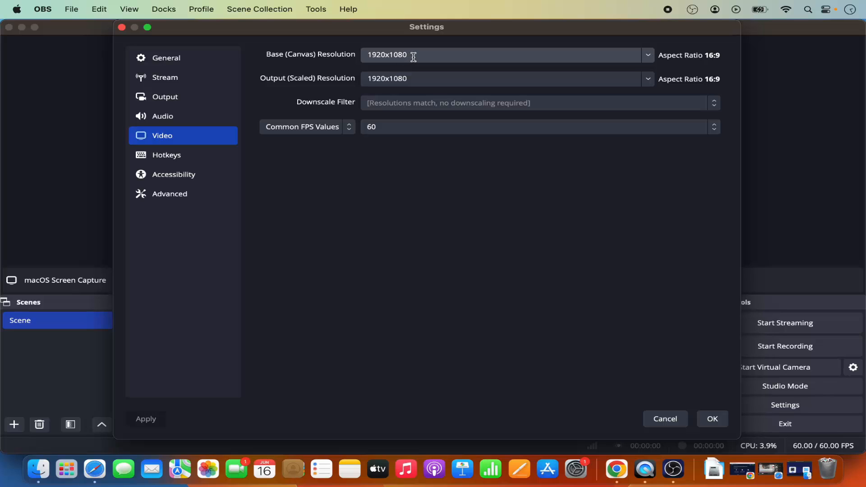
{"action": "left_click", "coordinate": [648, 56]}
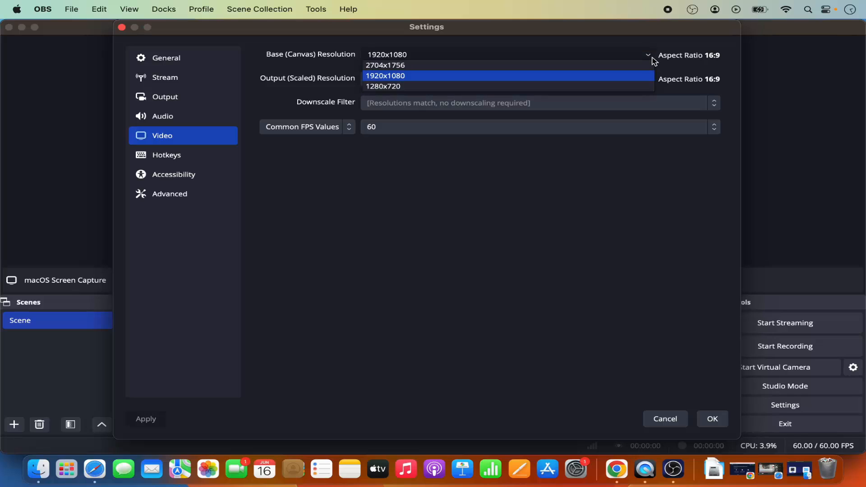
{"action": "left_click", "coordinate": [535, 54]}
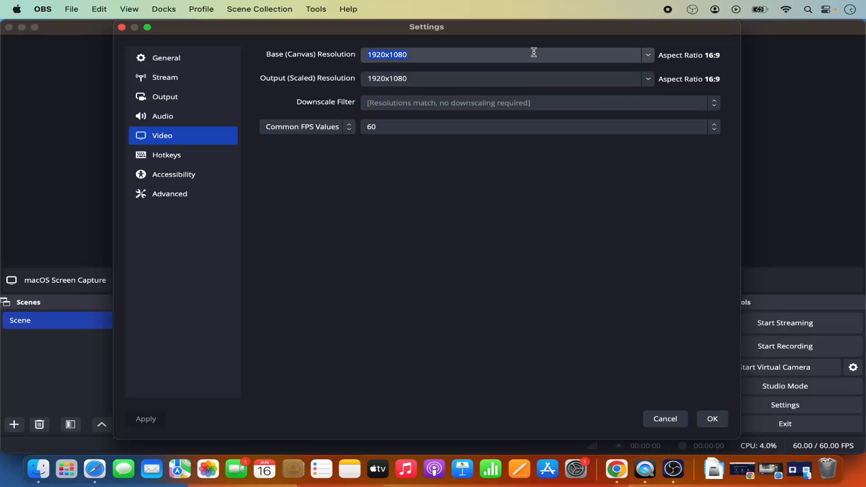
{"action": "type", "text": "1352x8"}
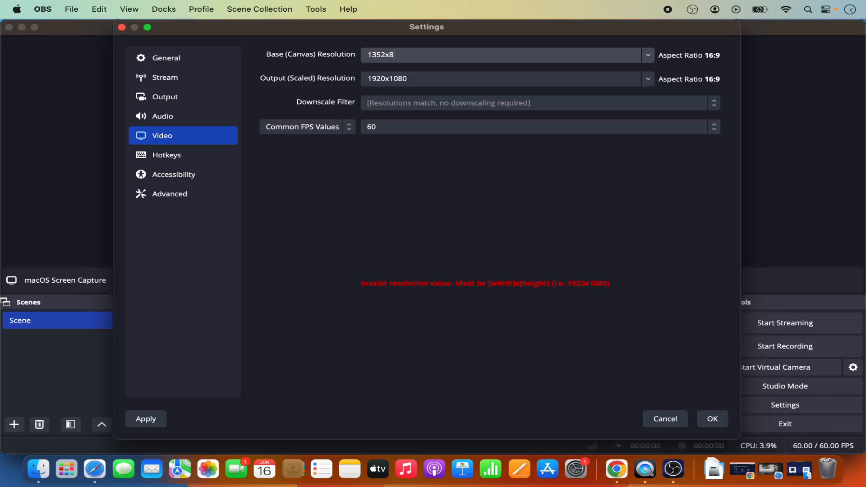
{"action": "type", "text": "78"}
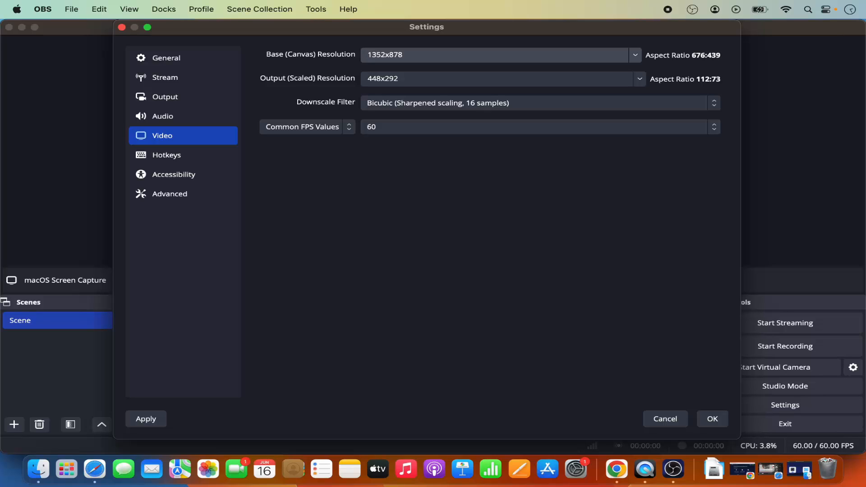
{"action": "double_click", "coordinate": [483, 77]}
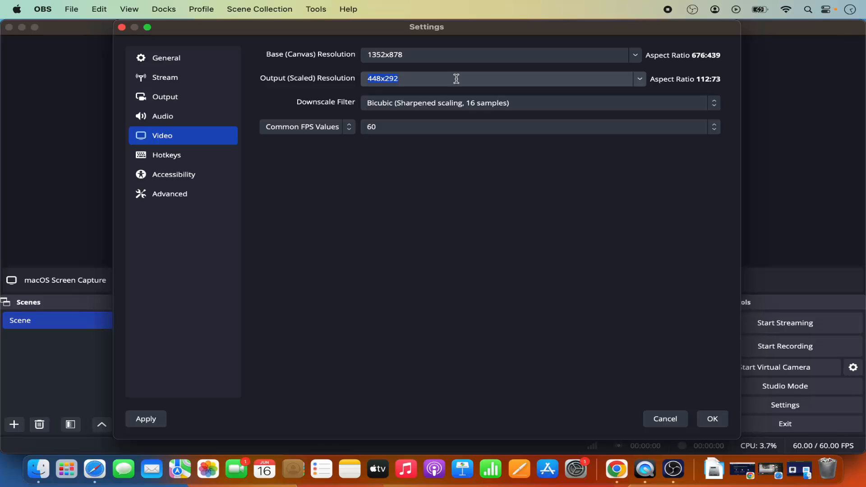
{"action": "type", "text": "1352x878"}
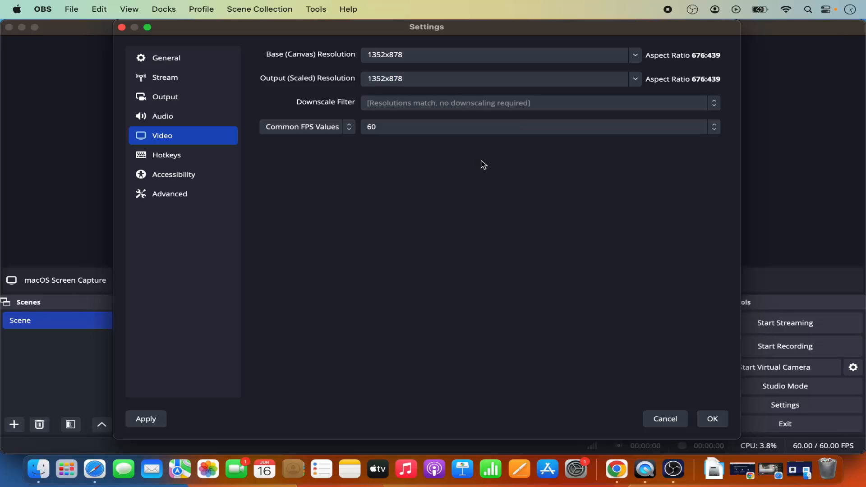
{"action": "left_click", "coordinate": [713, 418]}
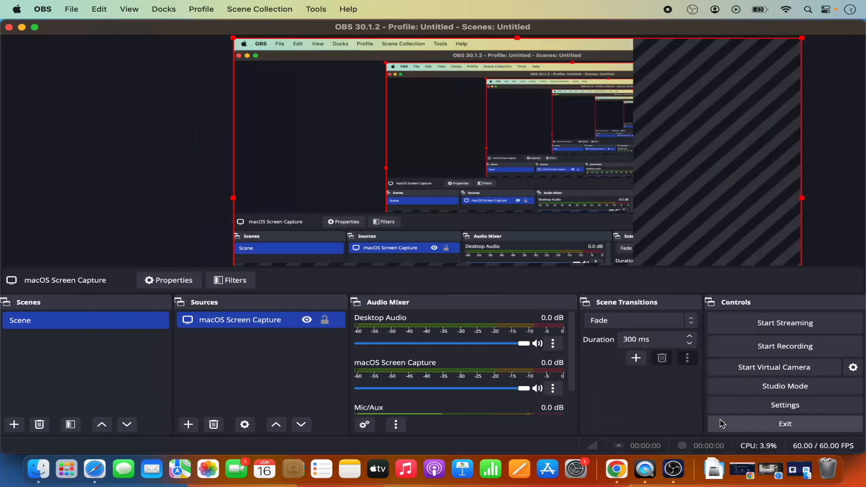
- Recheck the screen capture's properties and scale and move the capture in the preview so it fills the canvas
{"action": "left_click", "coordinate": [244, 424]}
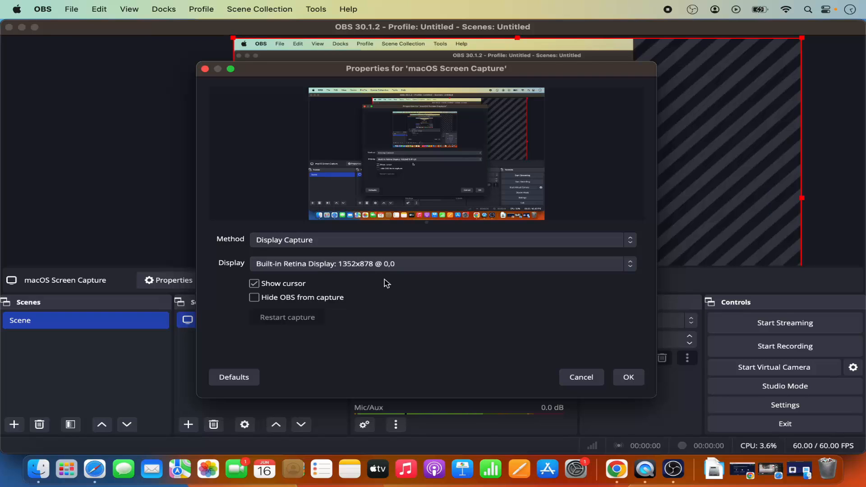
{"action": "left_click", "coordinate": [634, 378]}
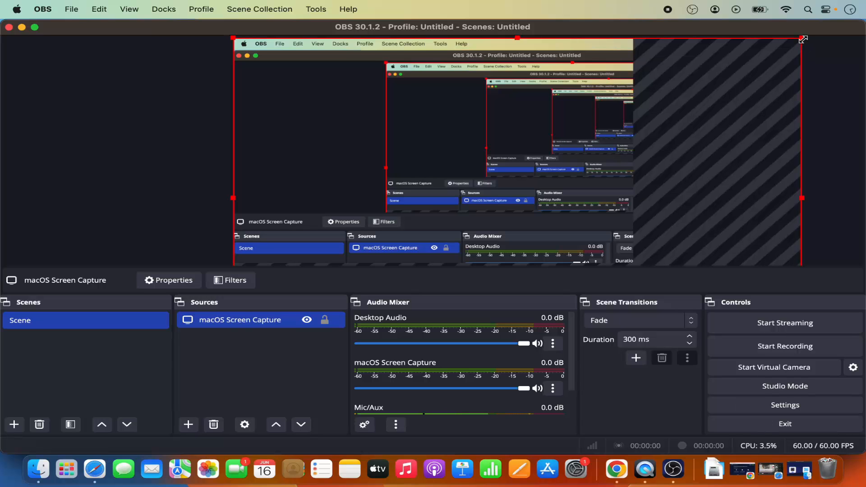
{"action": "left_click_drag", "start_coordinate": [802, 39], "coordinate": [613, 132]}
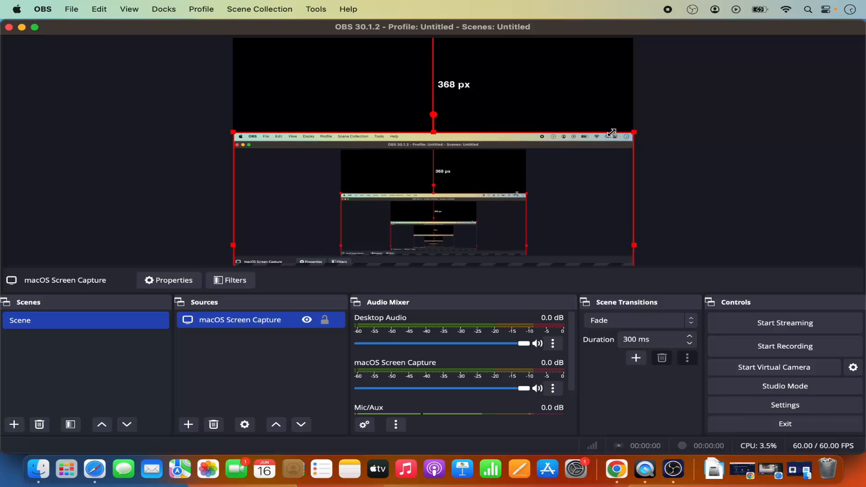
{"action": "left_click_drag", "start_coordinate": [572, 177], "coordinate": [571, 79]}
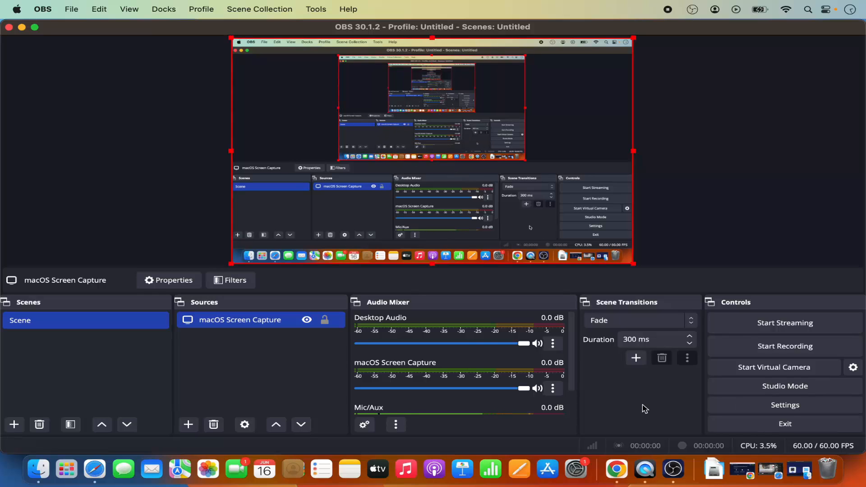
- Open the output settings and keep MPEG-4 (.mp4) as the recording format
{"action": "left_click", "coordinate": [749, 408]}
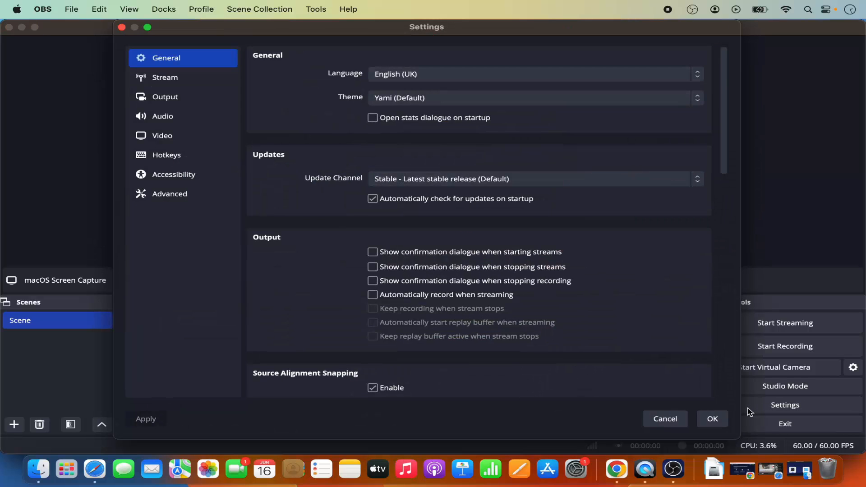
{"action": "left_click", "coordinate": [166, 94]}
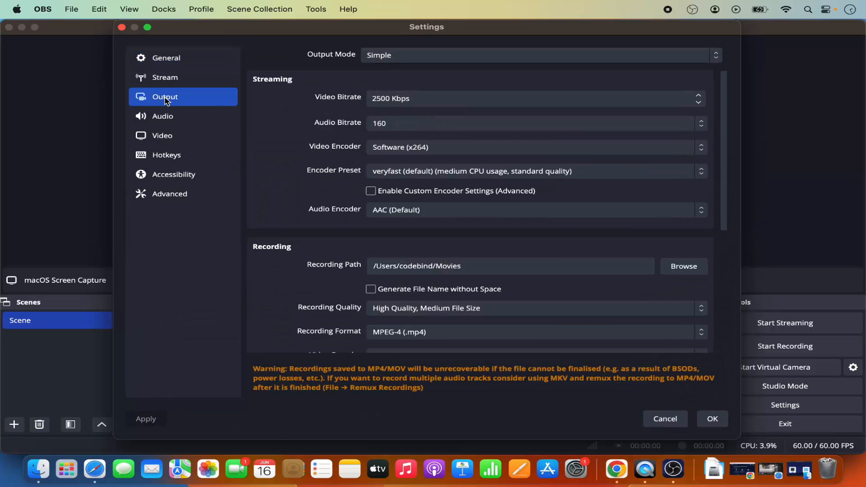
{"action": "scroll", "coordinate": [436, 282], "scroll_direction": "down", "scroll_amount": 1}
{"action": "scroll", "coordinate": [437, 283], "scroll_direction": "down", "scroll_amount": 2}
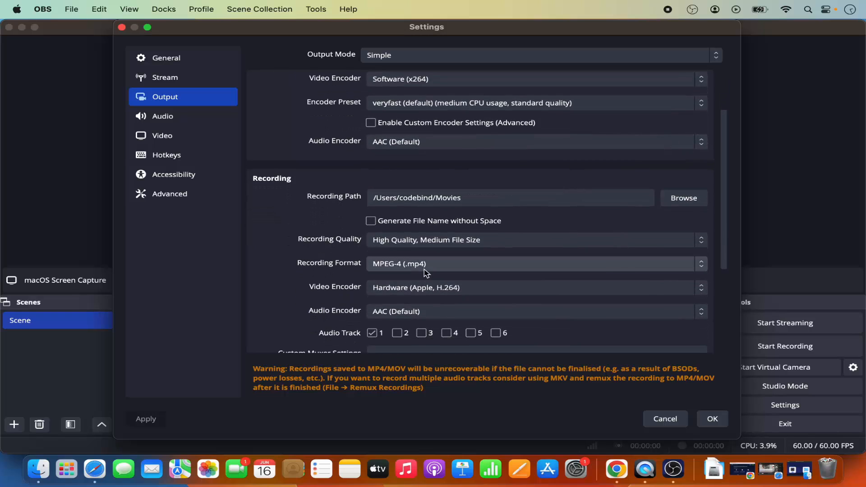
{"action": "left_click", "coordinate": [392, 264]}
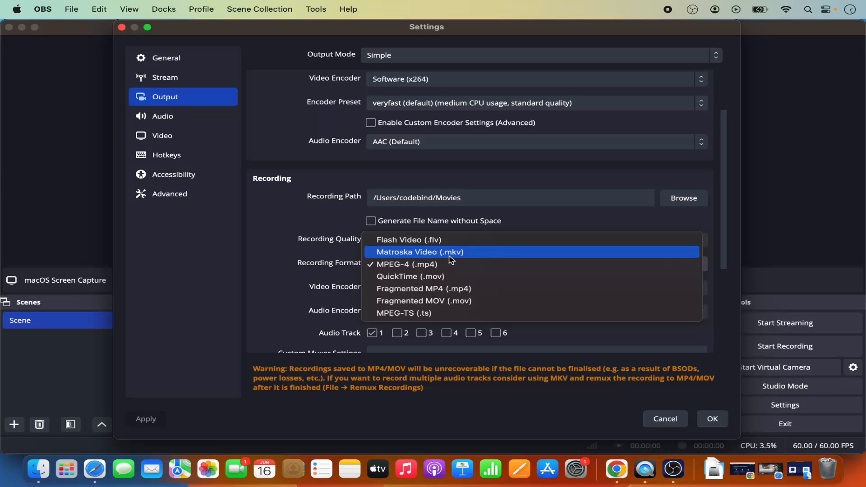
{"action": "left_click", "coordinate": [436, 265]}
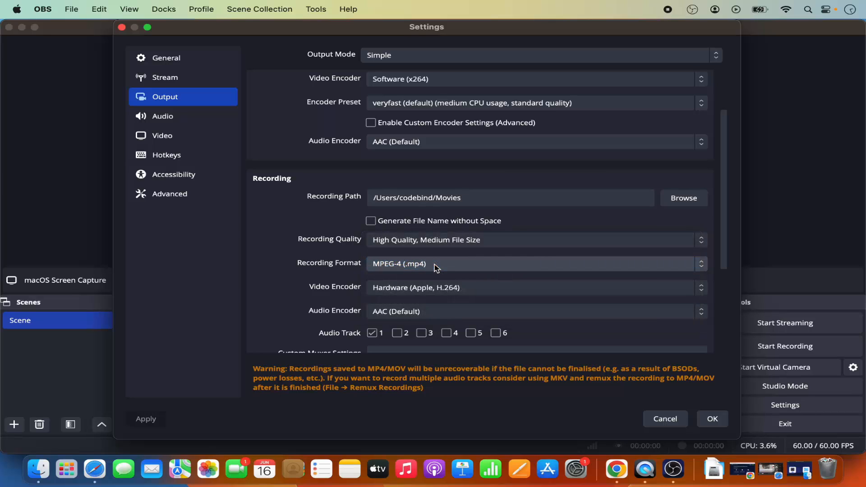
- Review the available Mic/Auxiliary Audio devices in the audio settings and leave the device on Default
{"action": "left_click", "coordinate": [172, 120]}
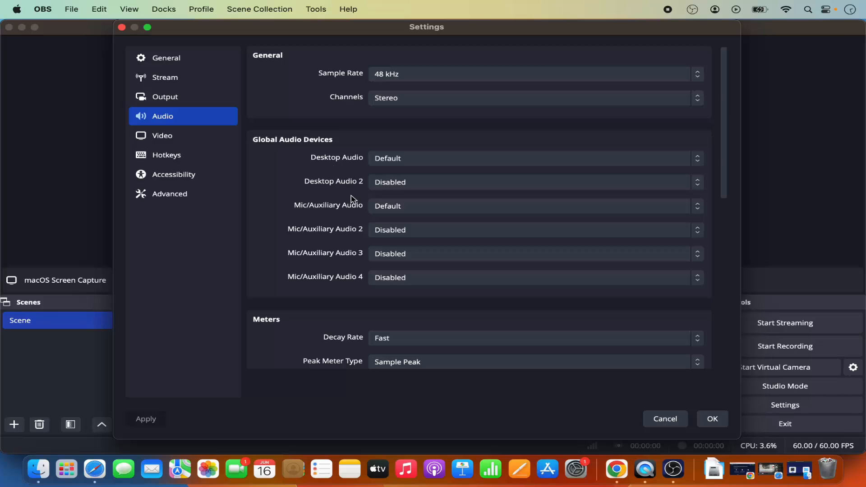
{"action": "left_click", "coordinate": [383, 209]}
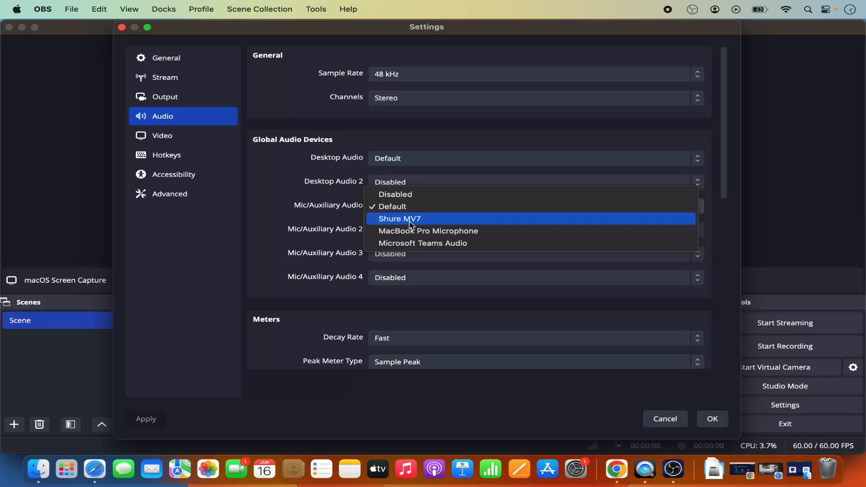
{"action": "left_click", "coordinate": [337, 201]}
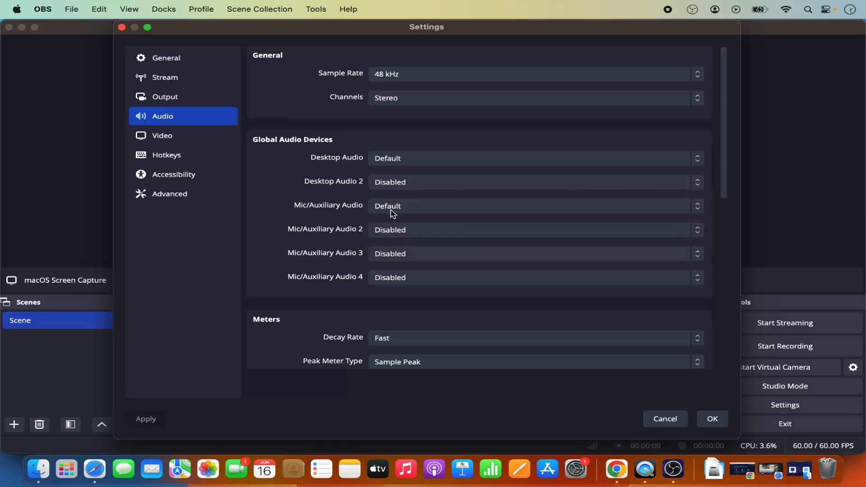
- Check the recording path in the output settings and accept the settings
{"action": "left_click", "coordinate": [188, 102]}
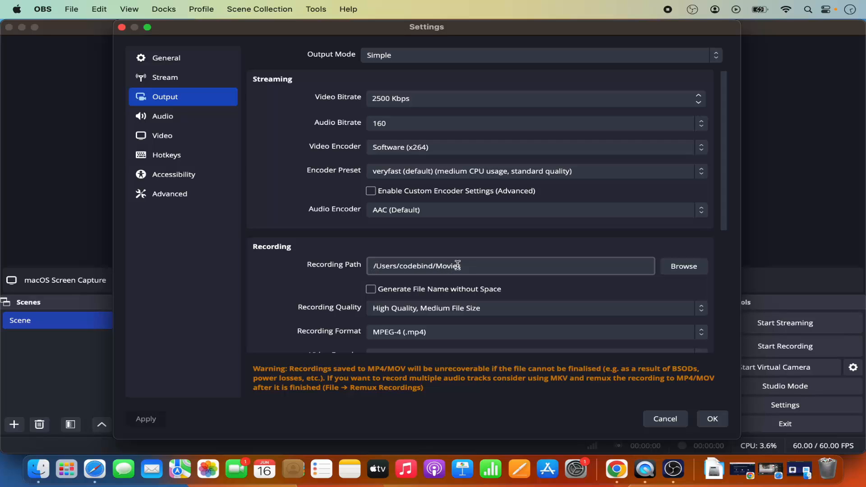
{"action": "left_click_drag", "start_coordinate": [470, 266], "coordinate": [368, 266]}
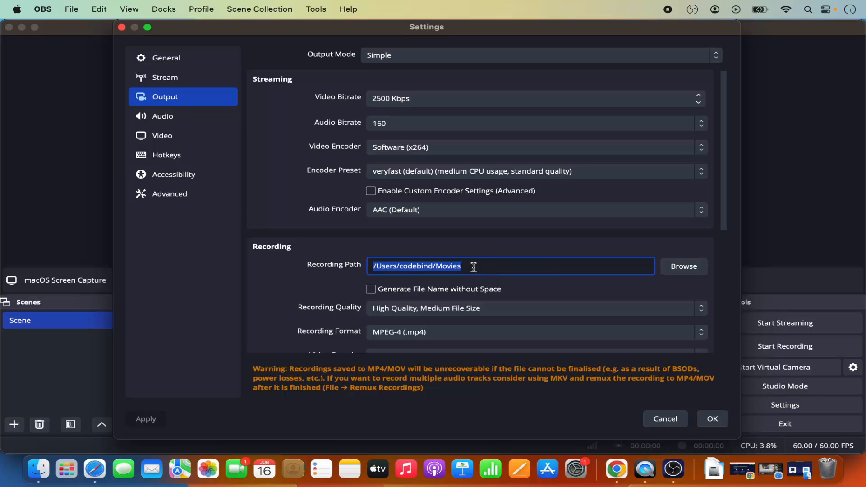
{"action": "left_click", "coordinate": [709, 419]}
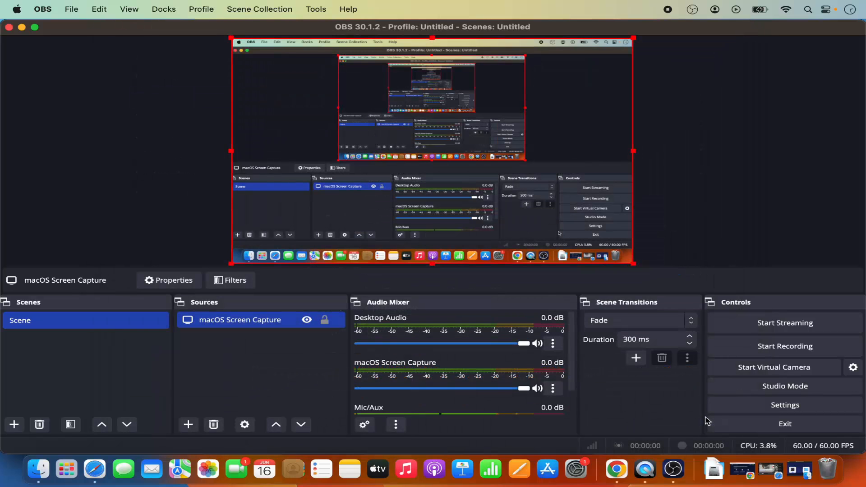
- Start a screen recording, minimize OBS, and switch to the OBS home page tab in Chrome
{"action": "left_click", "coordinate": [770, 349]}
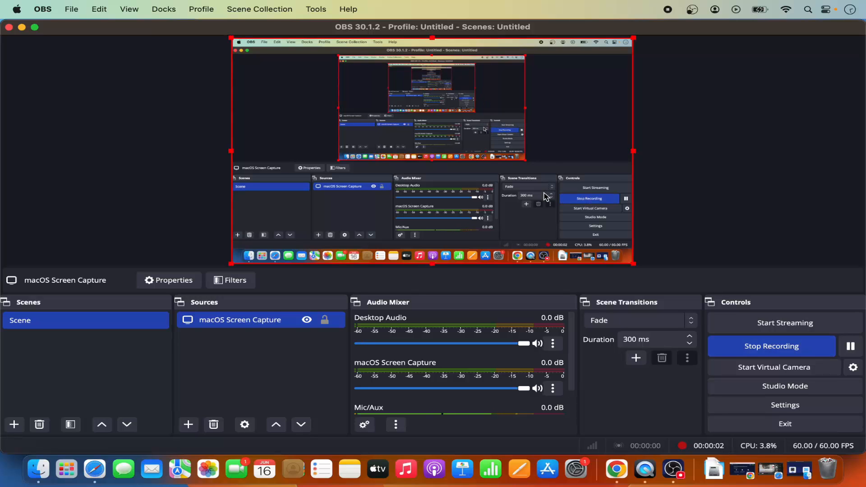
{"action": "left_click", "coordinate": [22, 28]}
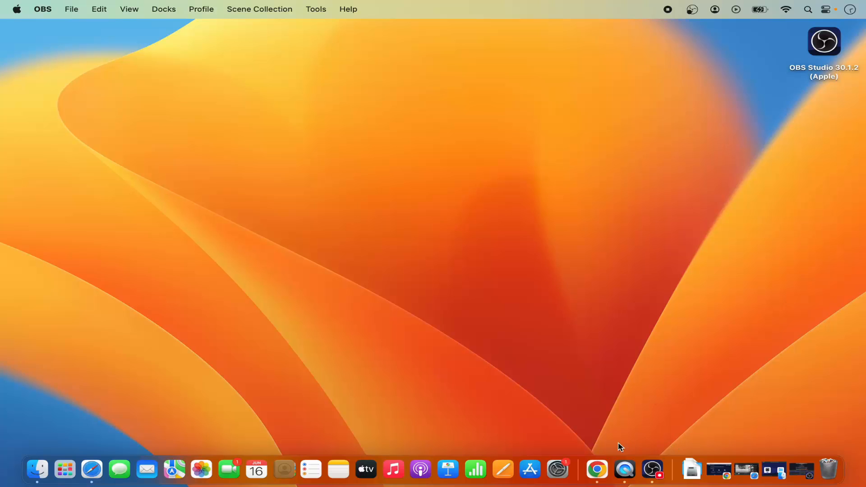
{"action": "left_click", "coordinate": [596, 470]}
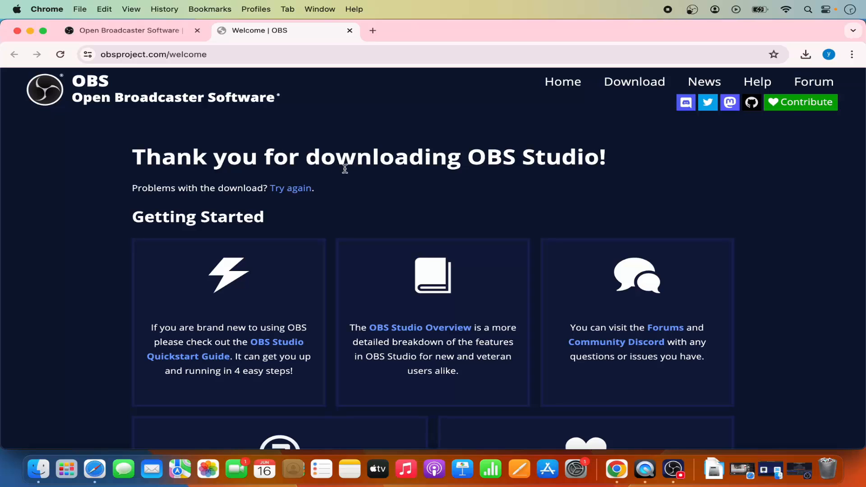
{"action": "left_click", "coordinate": [176, 33]}
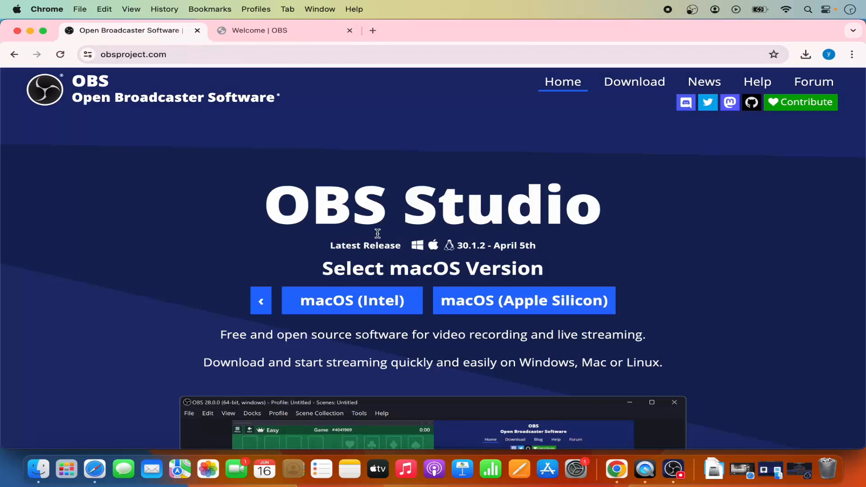
- Minimize Chrome, return to OBS, and stop the recording
{"action": "left_click", "coordinate": [30, 30]}
{"action": "left_click", "coordinate": [650, 471]}
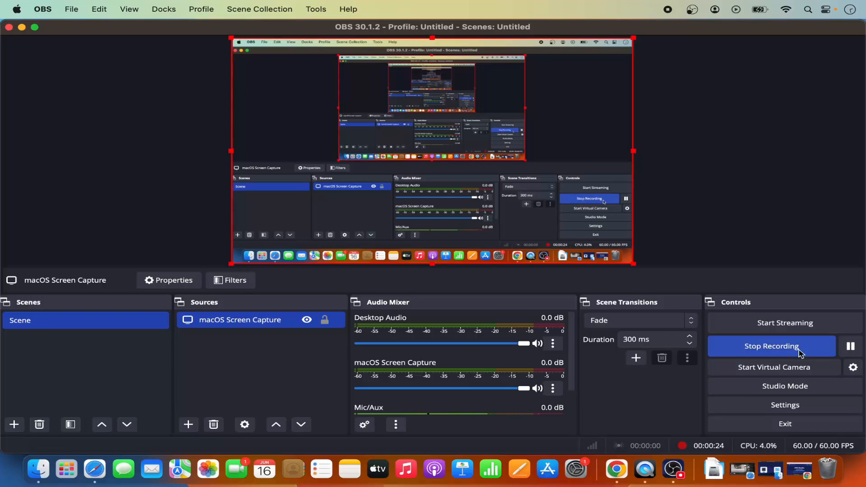
{"action": "left_click", "coordinate": [765, 347]}
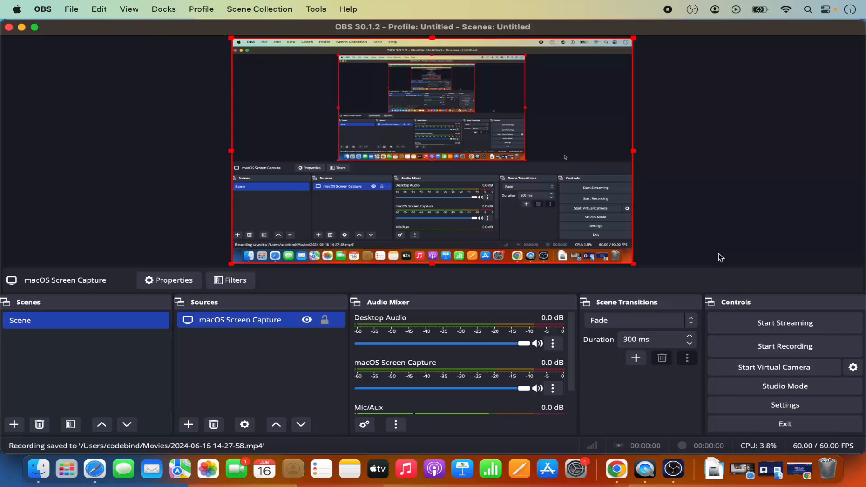
- Minimize OBS and open the Movies folder inside the home folder in Finder
{"action": "left_click", "coordinate": [22, 29]}
{"action": "left_click", "coordinate": [146, 60]}
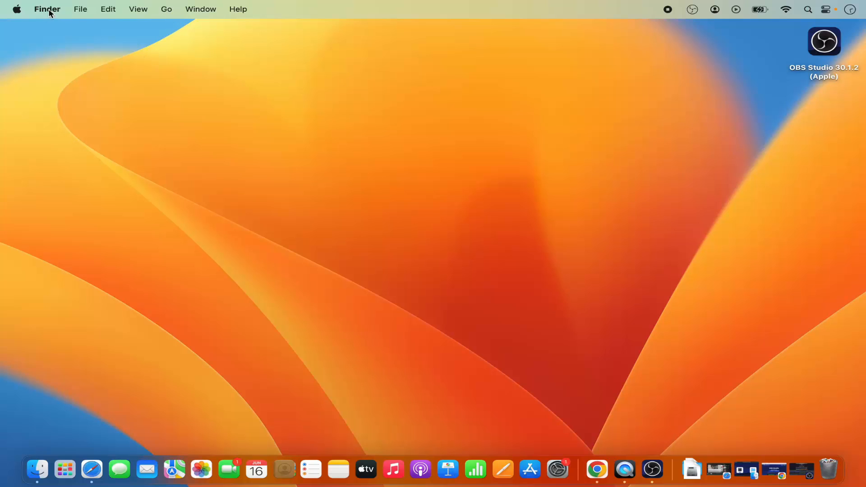
{"action": "left_click", "coordinate": [167, 9]}
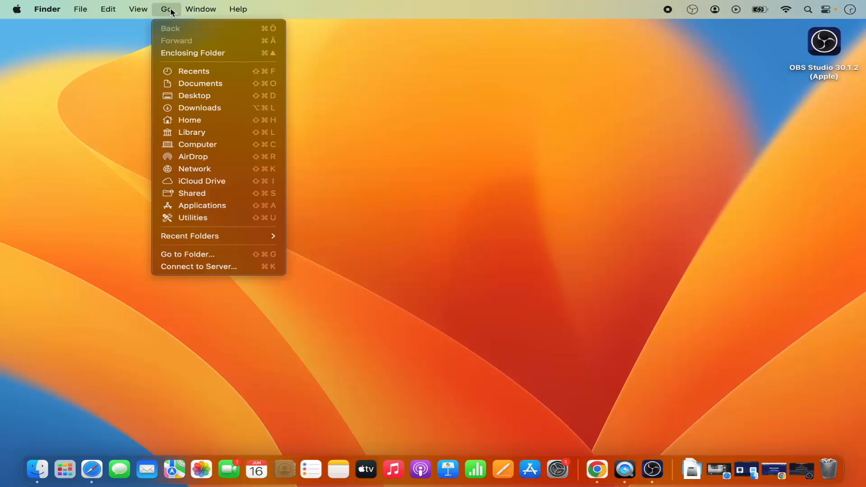
{"action": "left_click", "coordinate": [198, 121]}
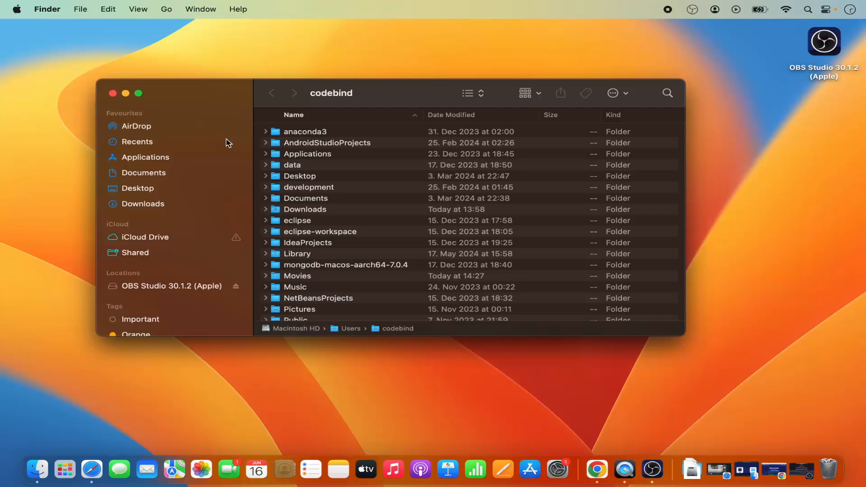
{"action": "scroll", "coordinate": [321, 233], "scroll_direction": "down", "scroll_amount": 3}
{"action": "scroll", "coordinate": [322, 233], "scroll_direction": "down", "scroll_amount": 1}
{"action": "double_click", "coordinate": [309, 226]}
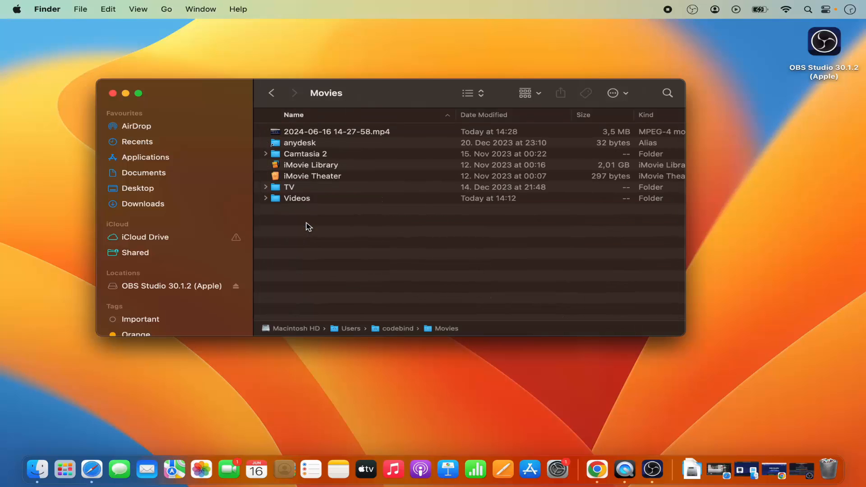
{"action": "left_click", "coordinate": [331, 134]}
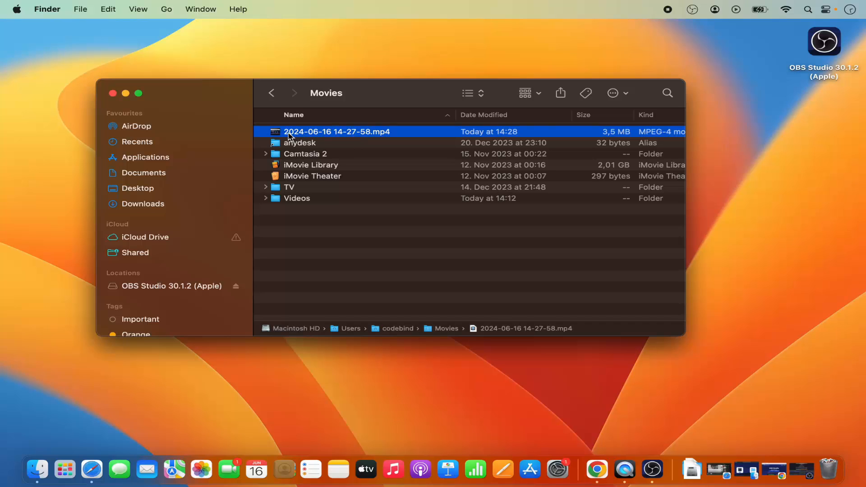
{"action": "double_click", "coordinate": [322, 135]}
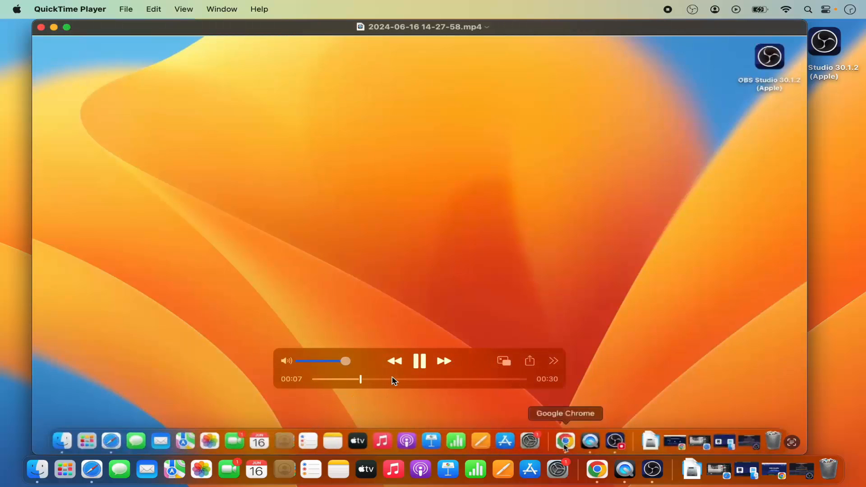
{"action": "left_click", "coordinate": [394, 380]}
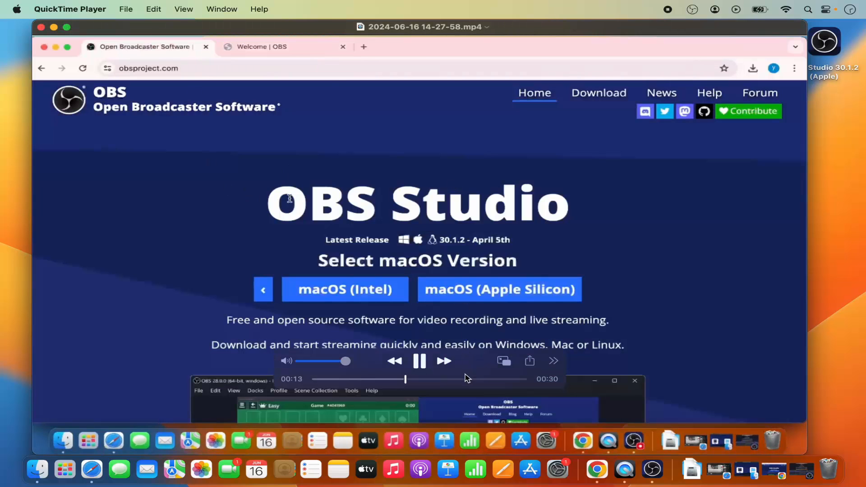
{"action": "left_click", "coordinate": [466, 378]}
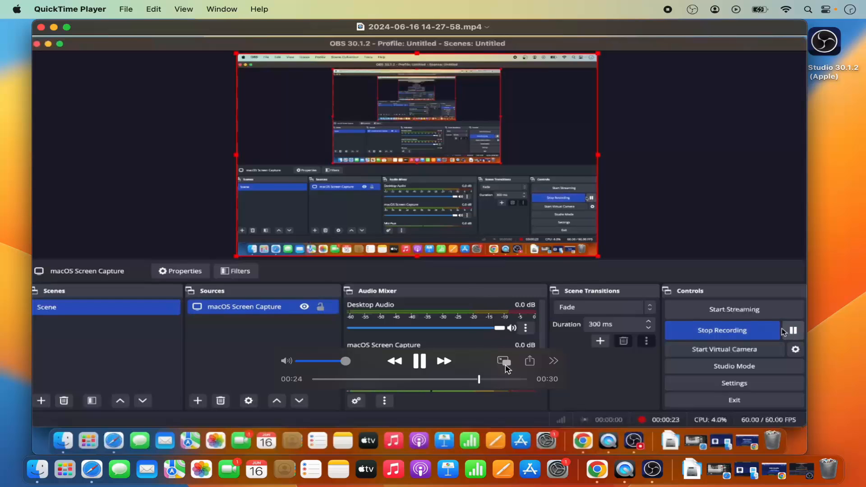
{"action": "left_click", "coordinate": [445, 380]}
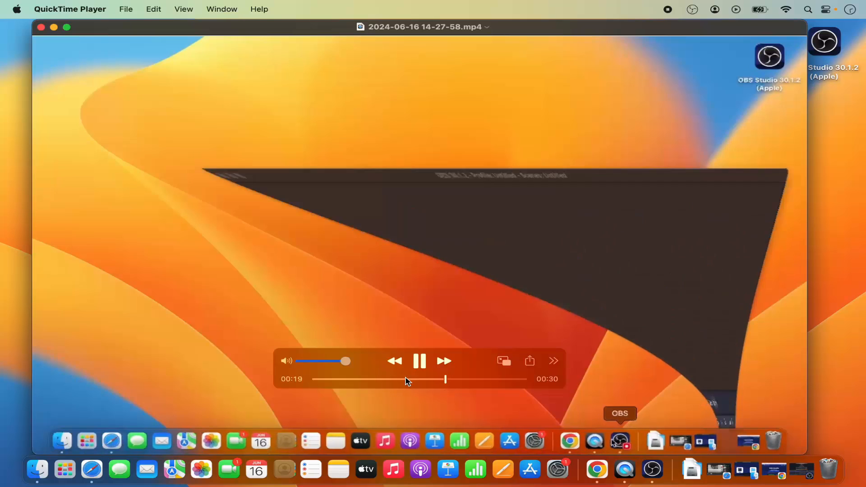
{"action": "left_click", "coordinate": [406, 380]}
{"action": "left_click", "coordinate": [377, 379]}
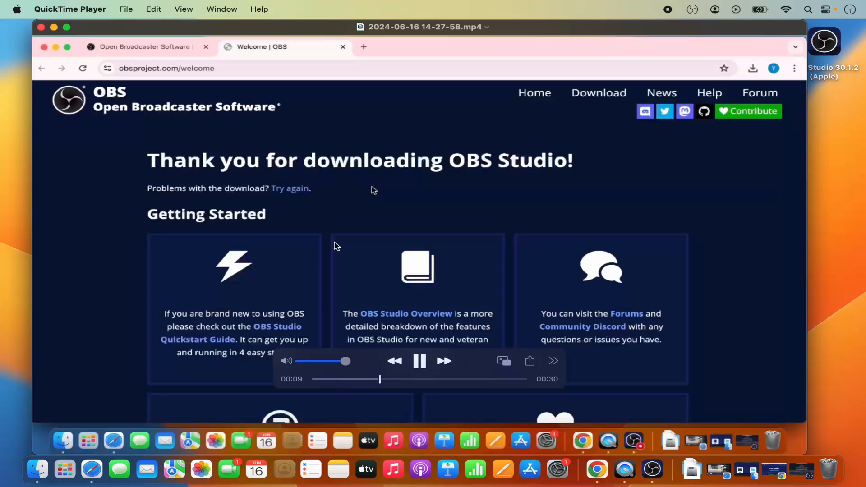
{"action": "left_click", "coordinate": [420, 361]}
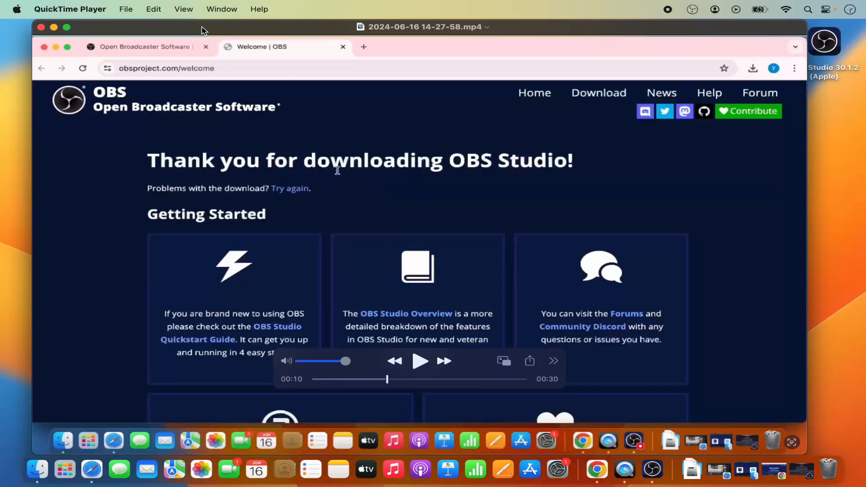
- Close the recording's playback window and minimize the Movies folder window
{"action": "left_click_drag", "start_coordinate": [189, 32], "coordinate": [208, 45]}
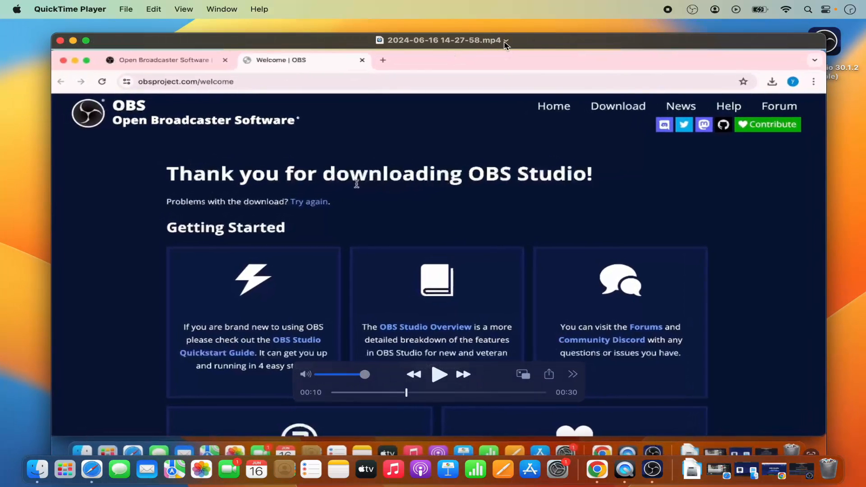
{"action": "left_click", "coordinate": [60, 41]}
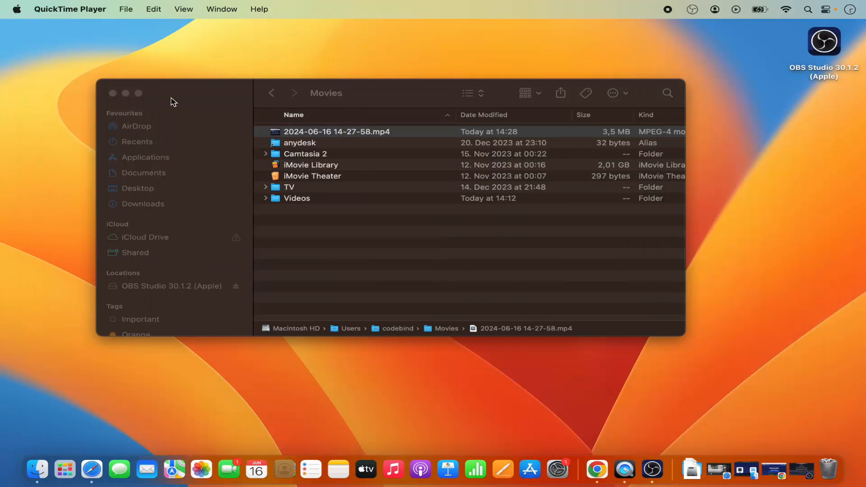
{"action": "left_click", "coordinate": [126, 93]}
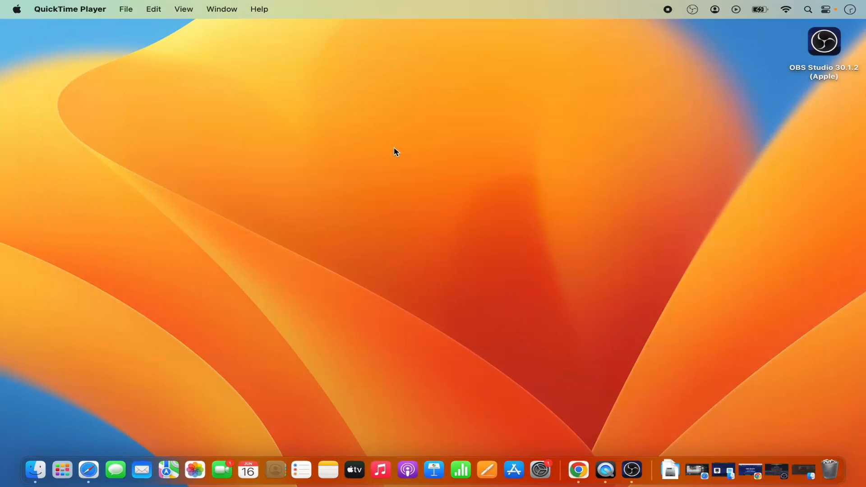